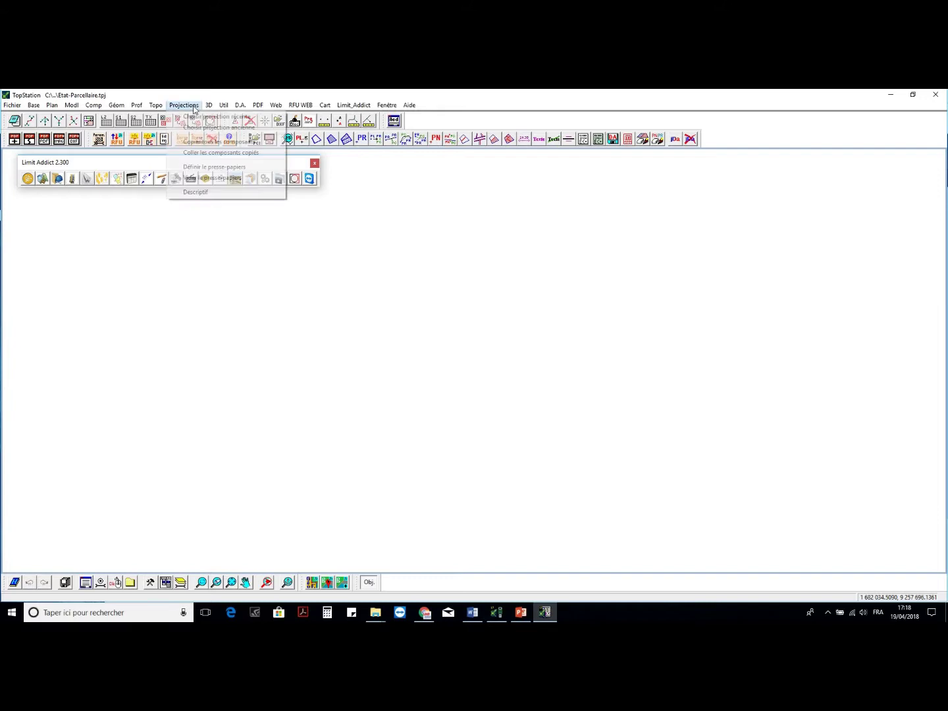
Choose the recent projection RGF93 - Lambert CC50 (France 9 zones) and define its working zone on the map of France
click(205, 119)
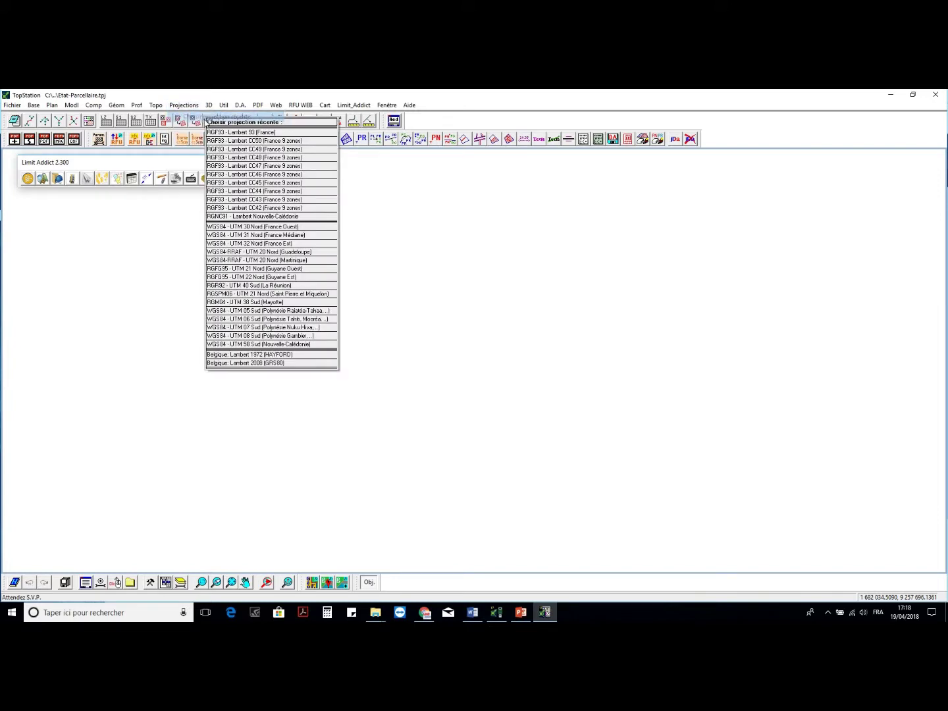
key(Return)
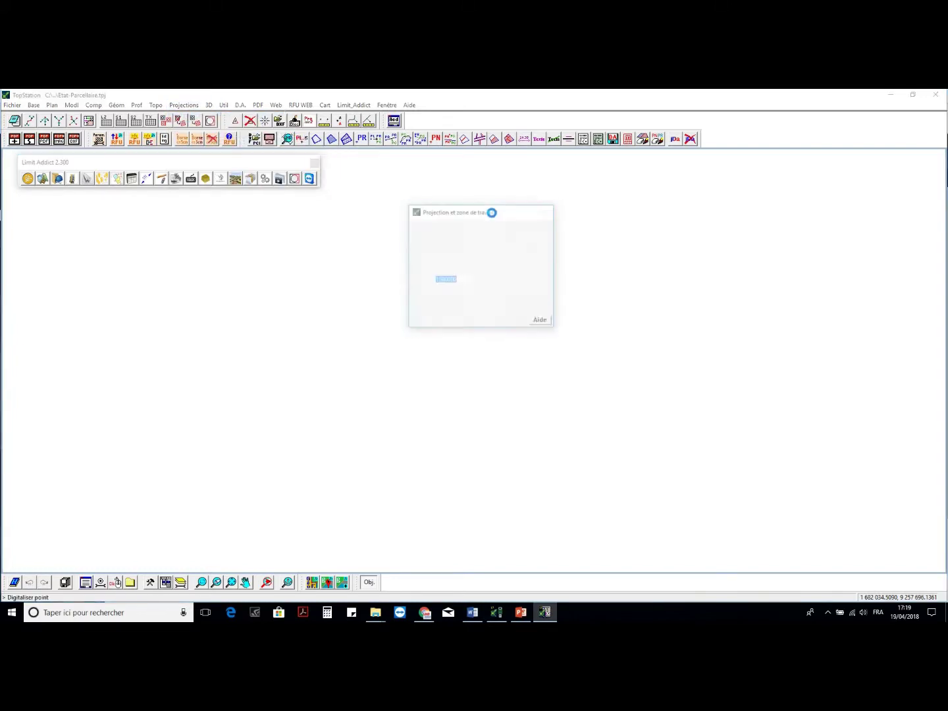
drag(488, 212, 648, 204)
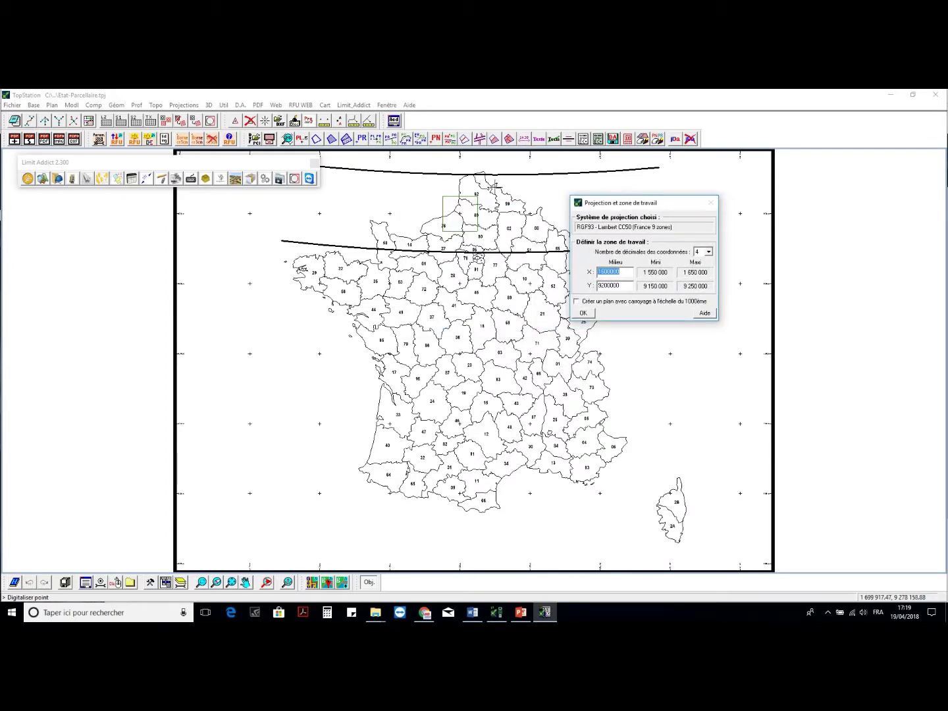
scroll(495, 186, up, 2)
click(466, 254)
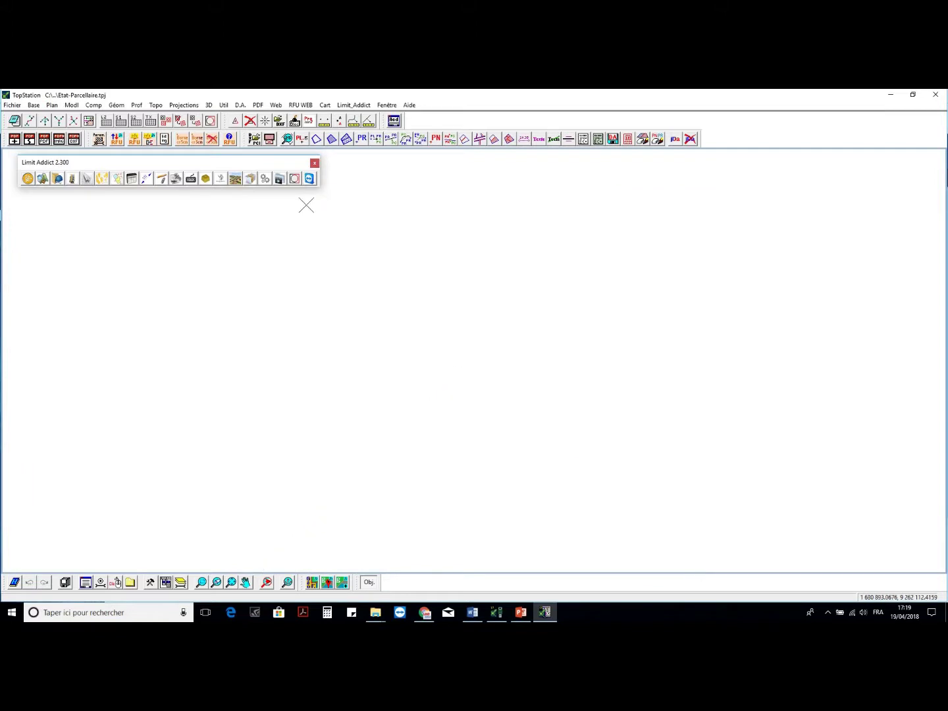
Start a cadastral DXF import for Pas-de-Calais, downloading PCI-Vecteur files with the Cadastre Limit Addict Base Travail option
click(103, 178)
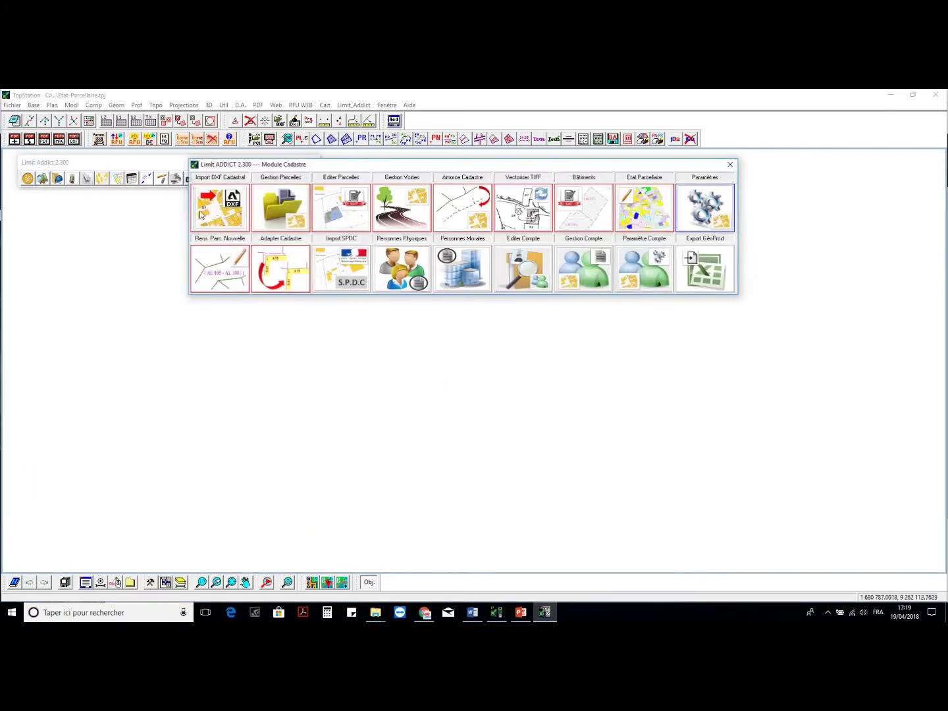
click(222, 208)
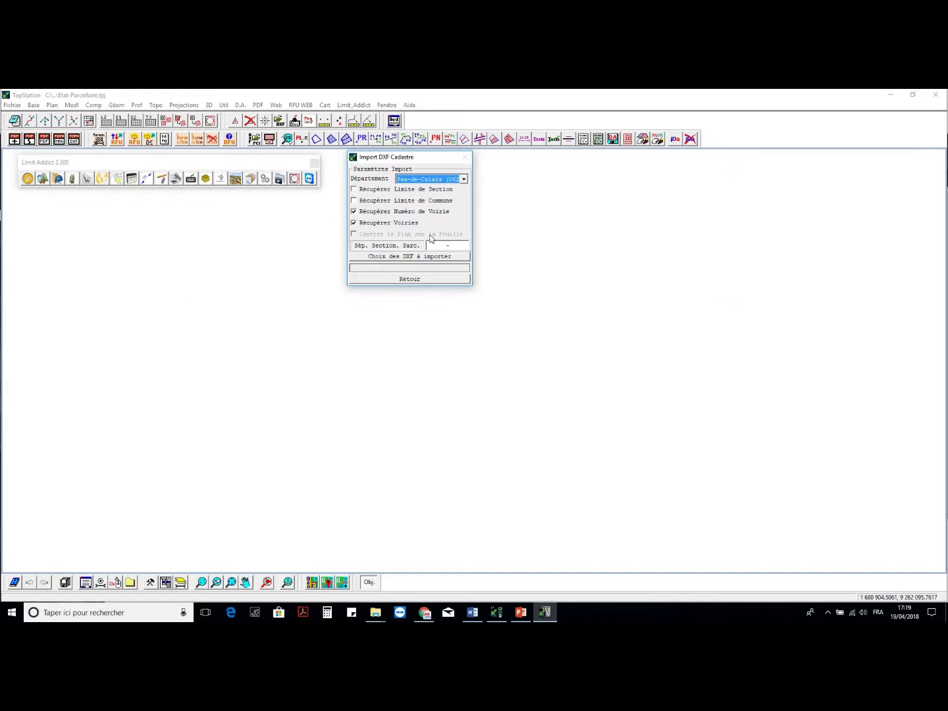
click(442, 257)
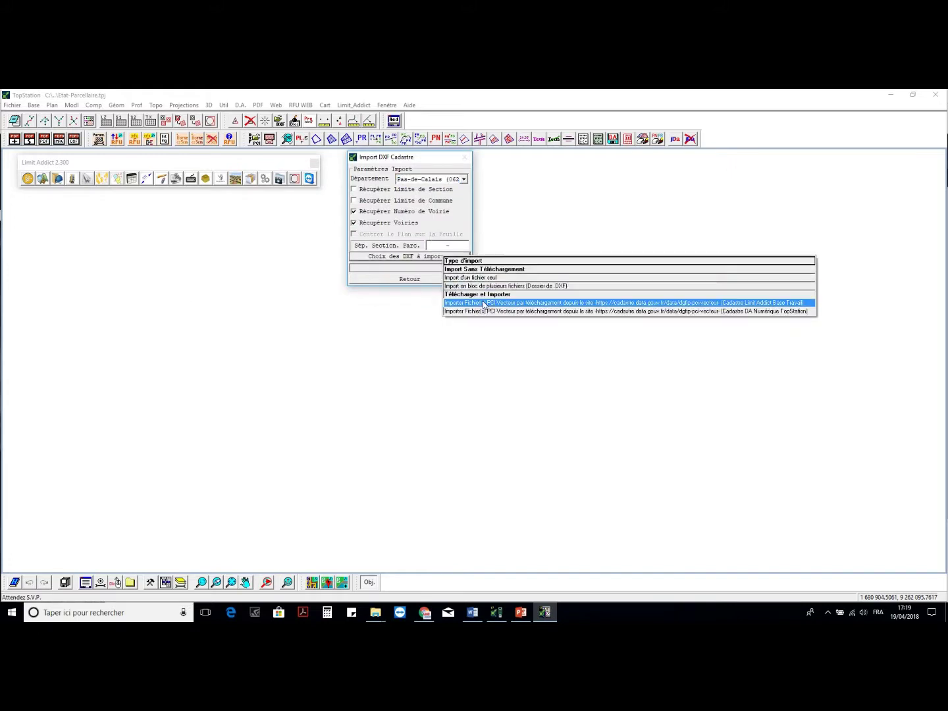
click(484, 303)
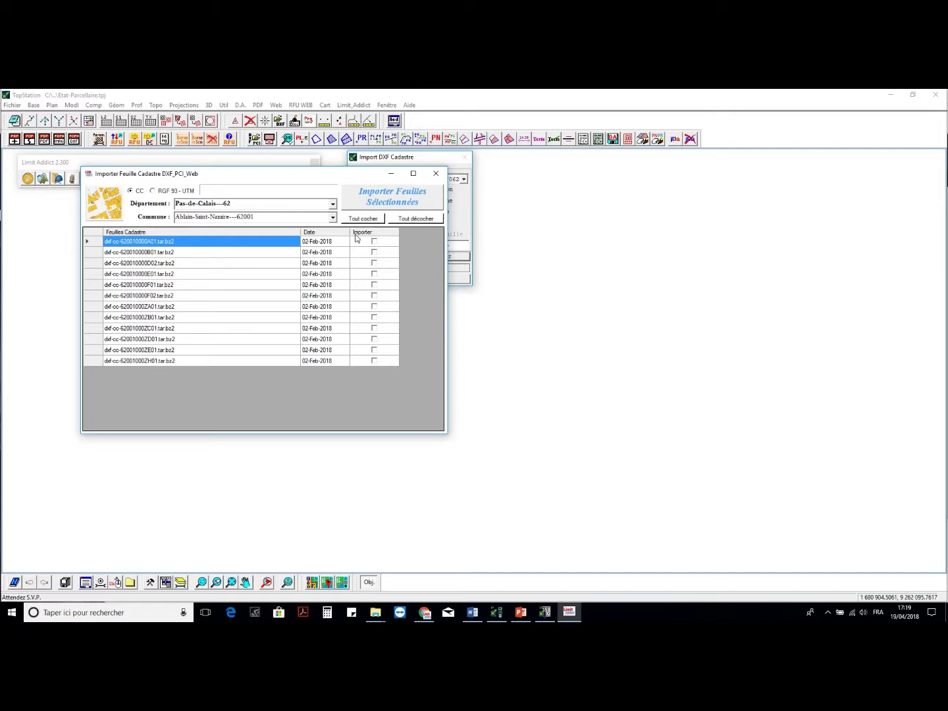
Select the commune Cuinchy---62262 and import its cadastral sheet dxf-cc-62262000AA01.tar.bz2
click(333, 217)
text(cuinchy)
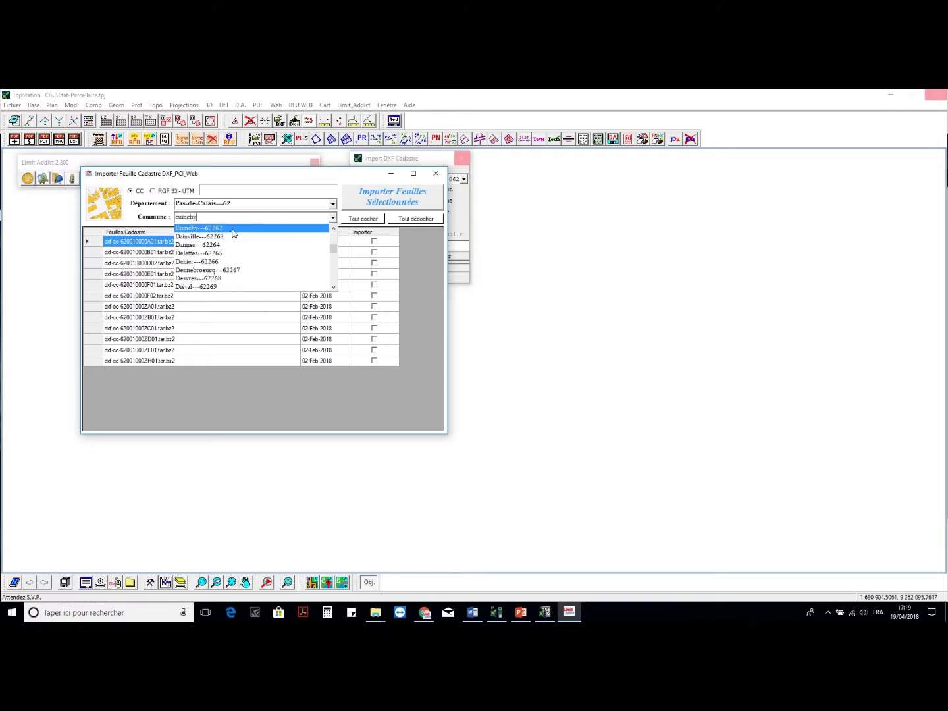
click(233, 227)
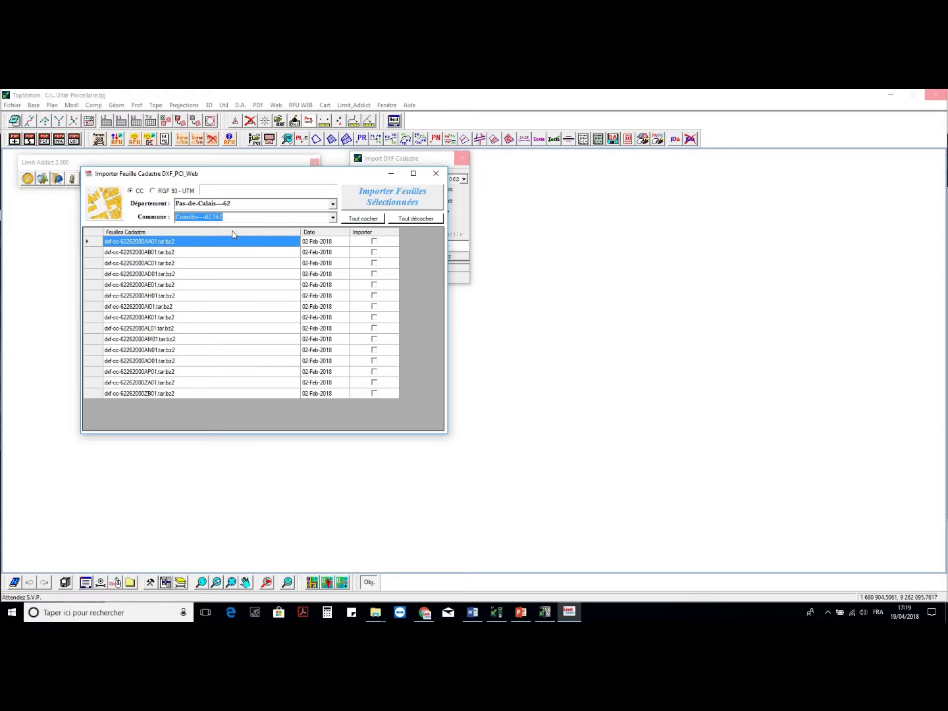
drag(202, 175, 146, 202)
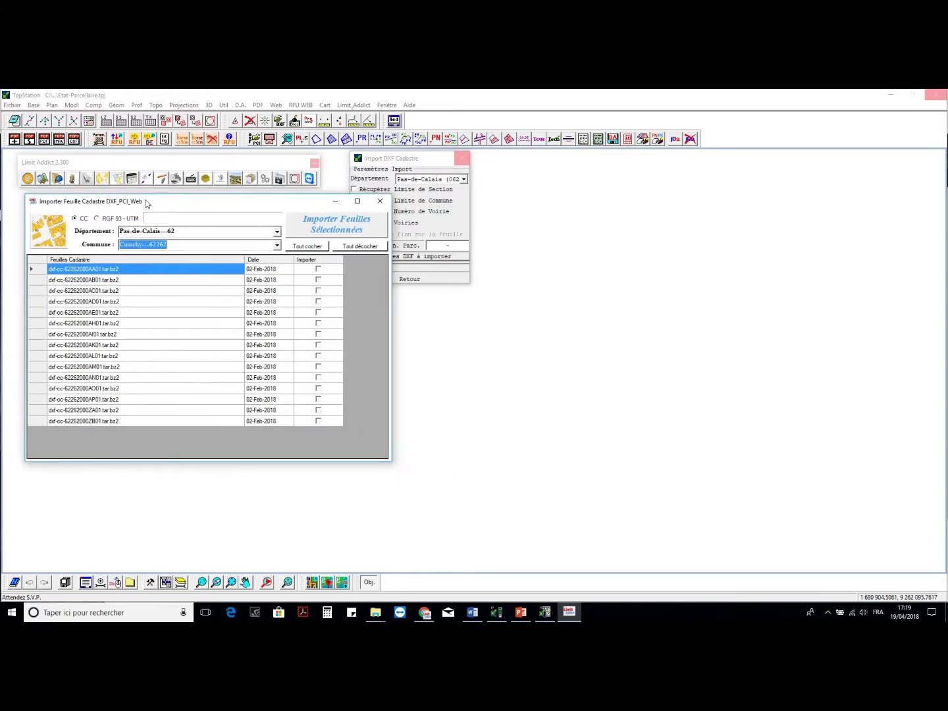
click(318, 270)
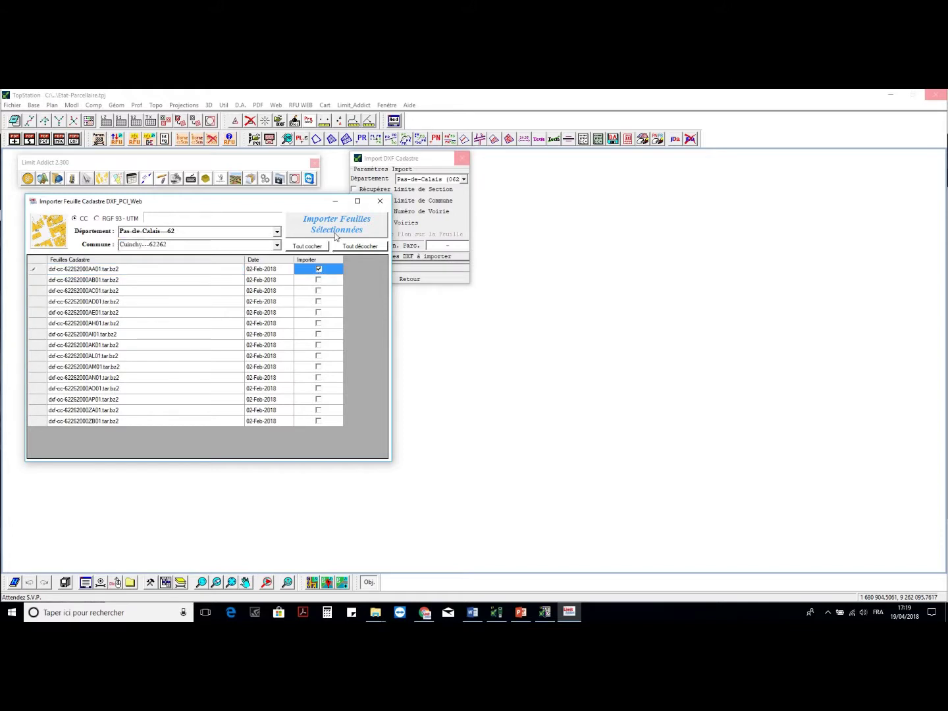
click(342, 229)
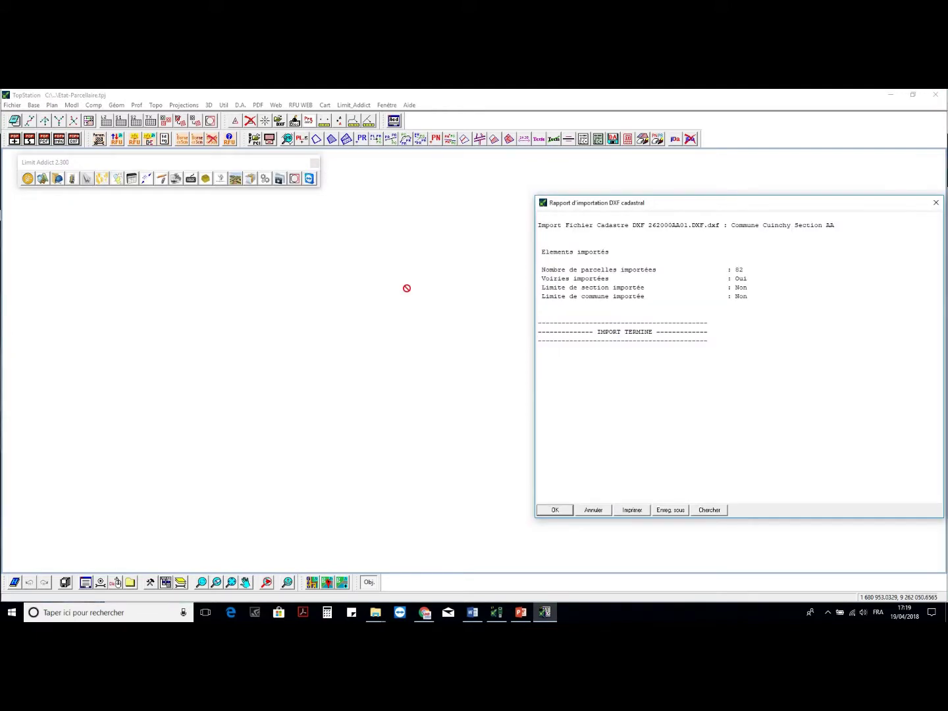
click(561, 512)
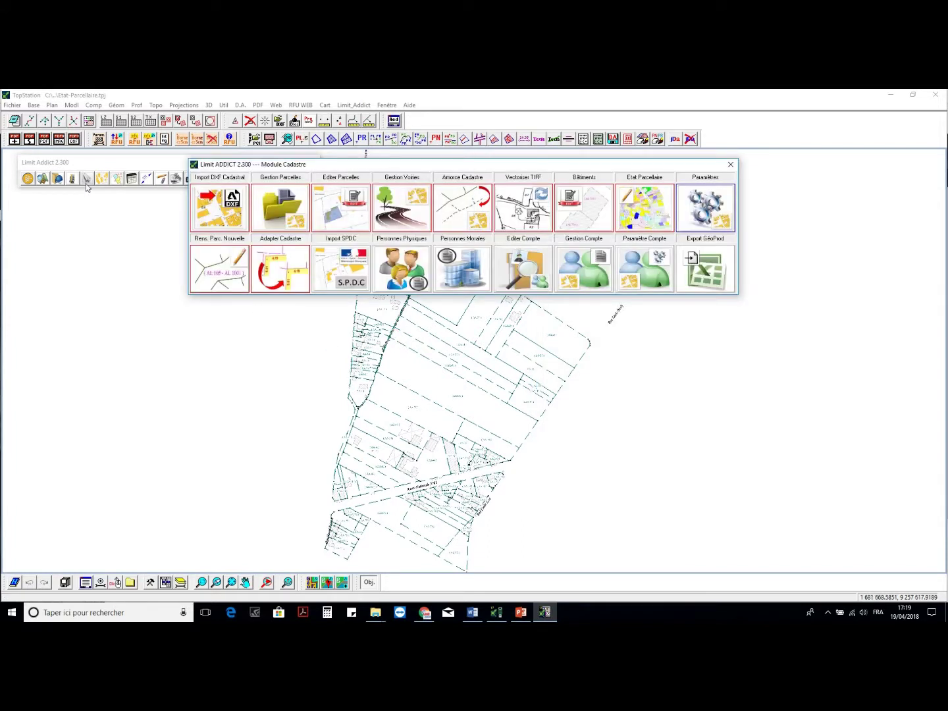
Create a new plan at scale 200 and draw its tilted frame, about 417 by 224 cm, across the imported parcels
click(85, 184)
click(565, 218)
click(587, 266)
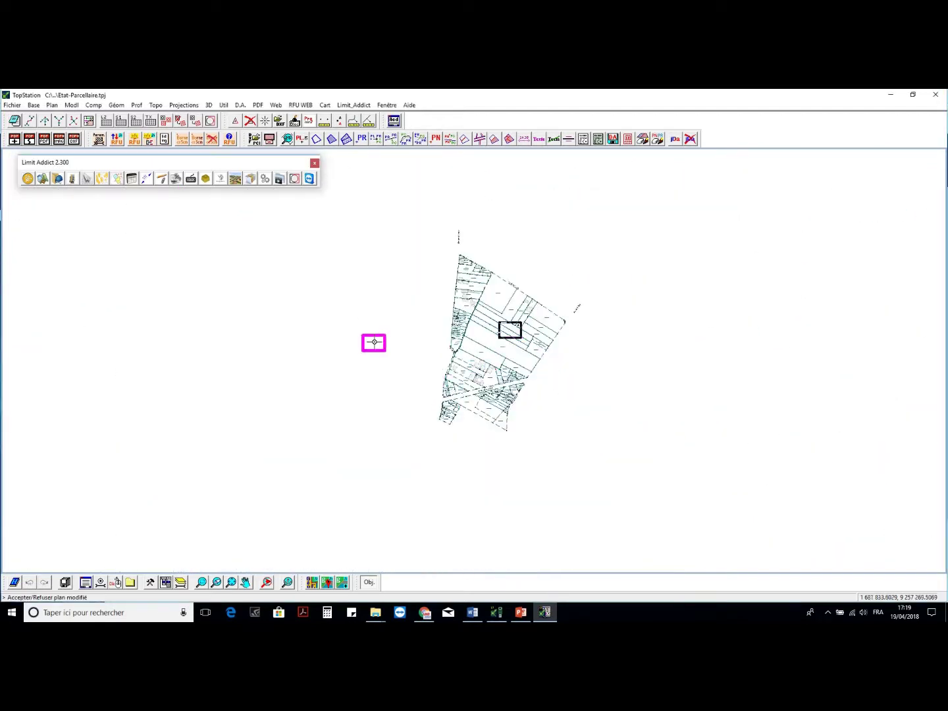
click(383, 353)
click(384, 351)
click(584, 454)
click(584, 456)
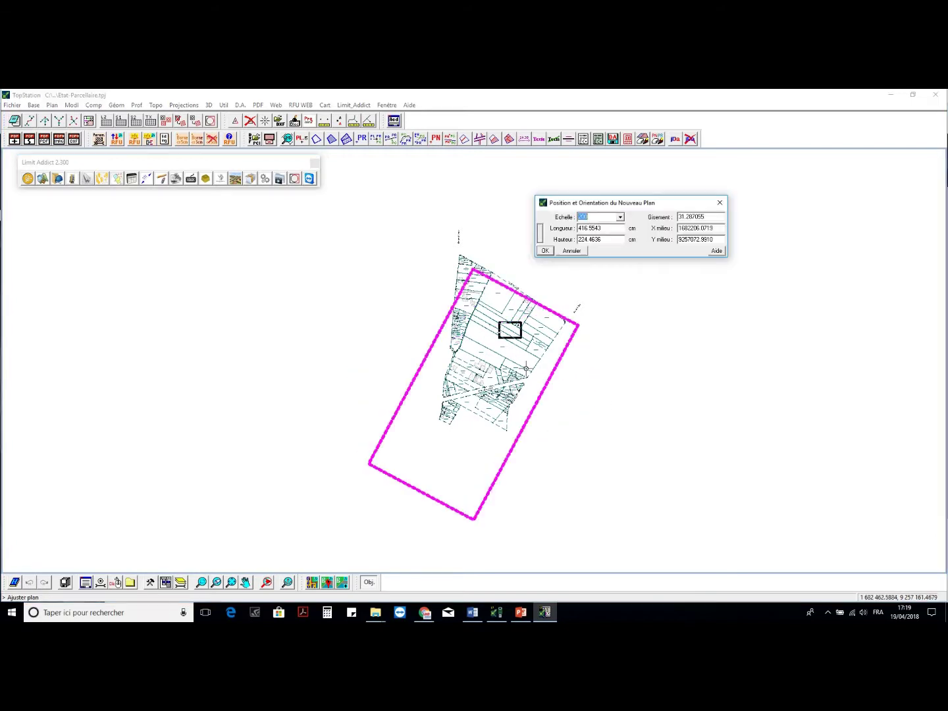
Move and adjust the new plan's frame over the cadastral section and validate the plan
click(482, 454)
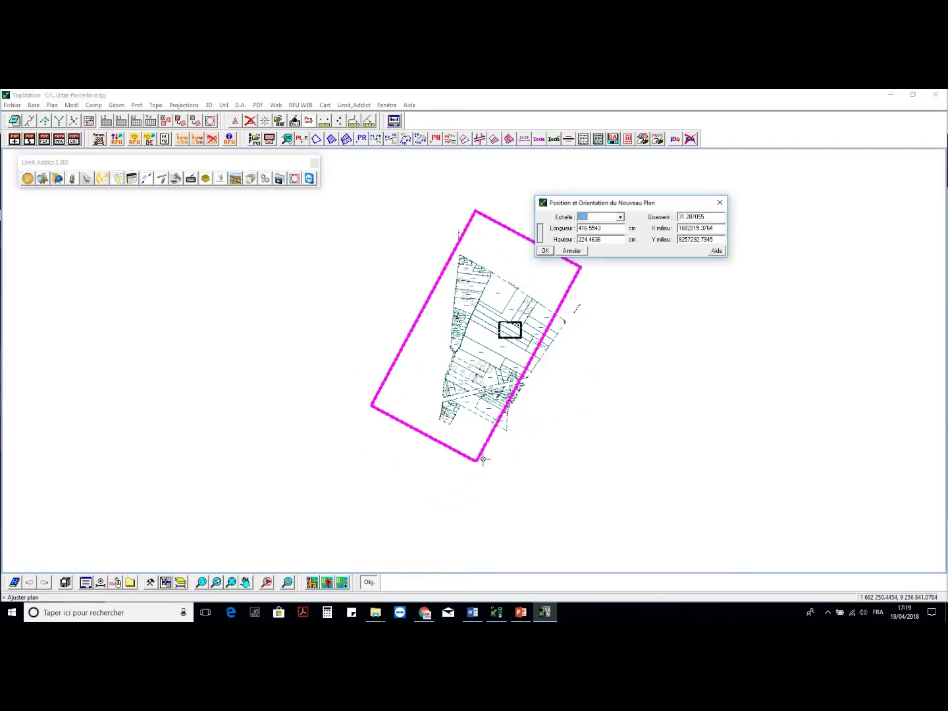
click(500, 460)
click(503, 477)
click(499, 370)
click(493, 376)
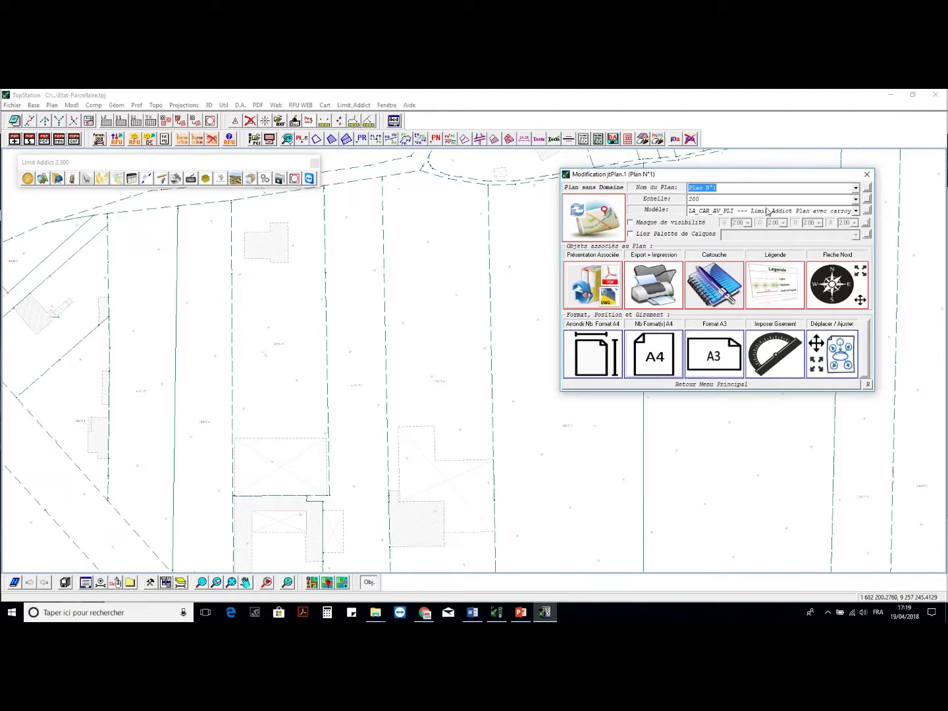
Set the scale of Plan N°1 to 500 and shrink its frame to fit closely around the cadastral section
click(855, 198)
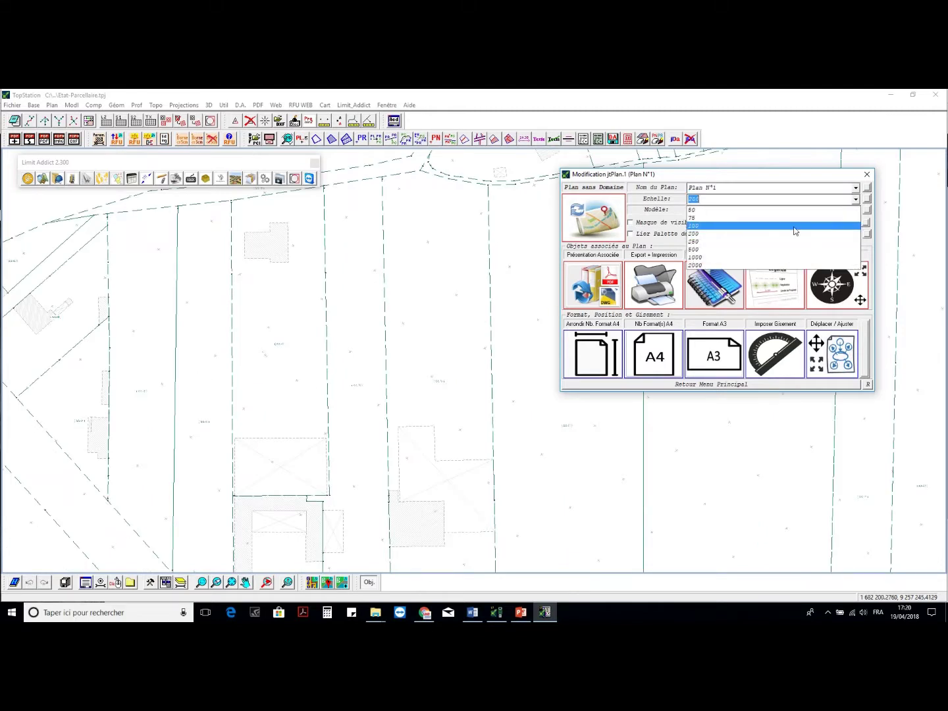
click(777, 253)
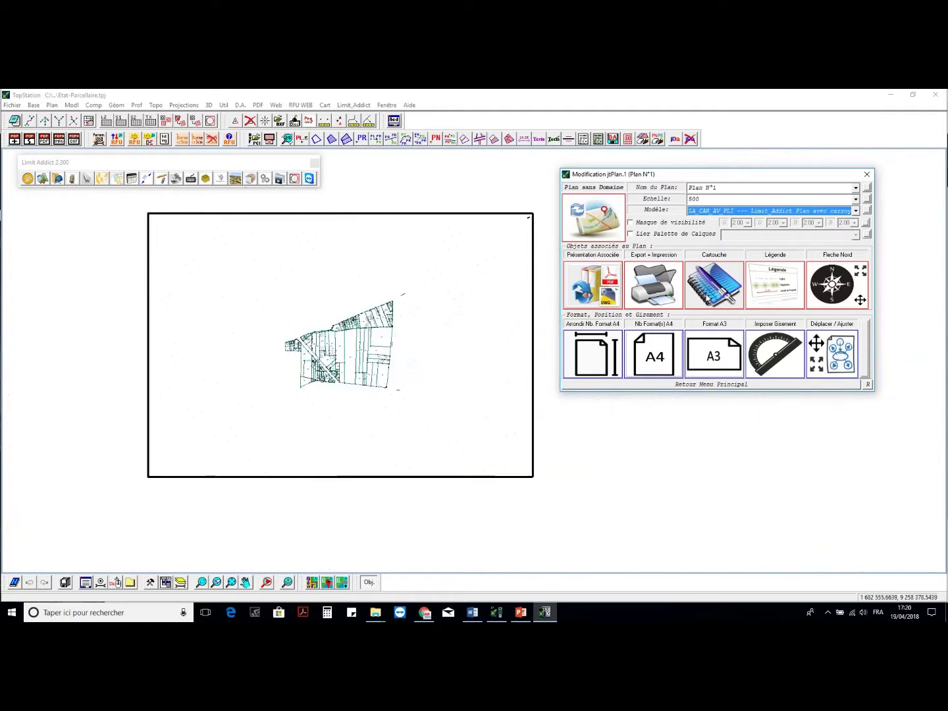
click(833, 365)
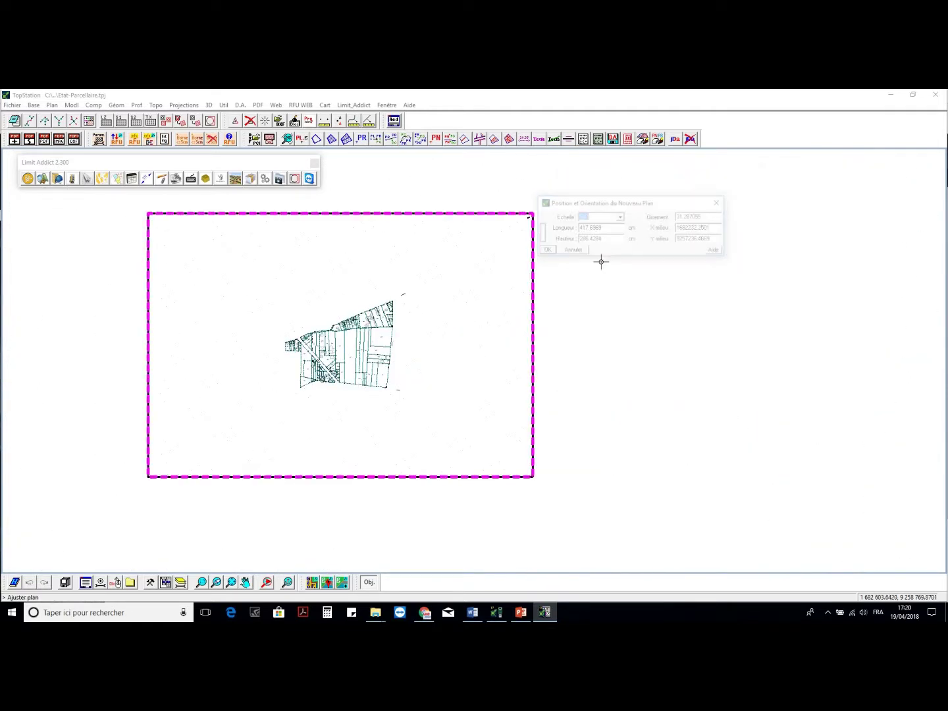
click(412, 284)
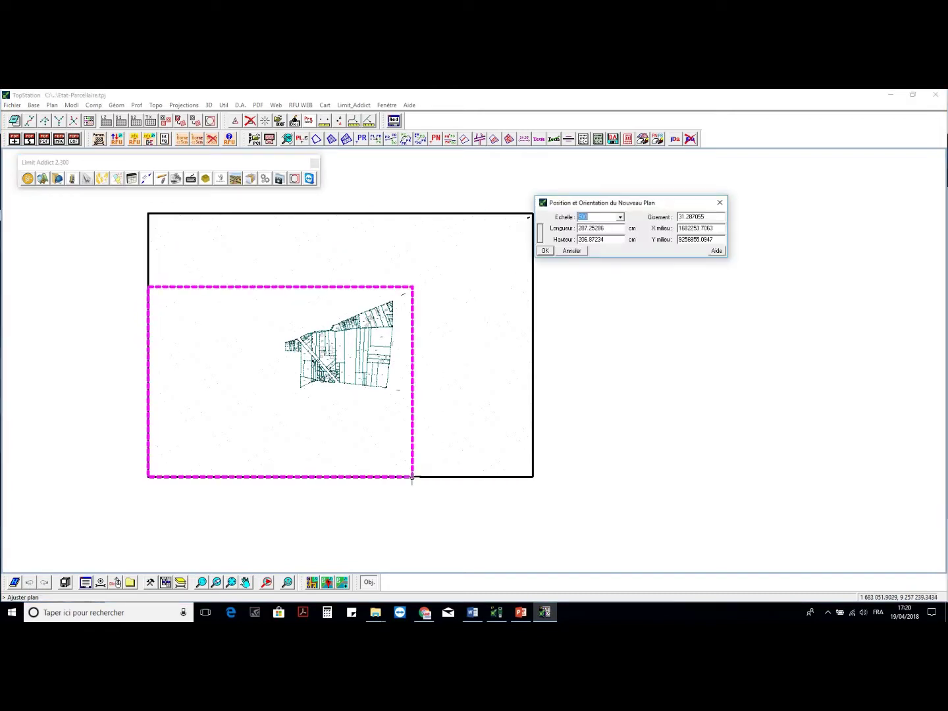
click(407, 400)
key(Return)
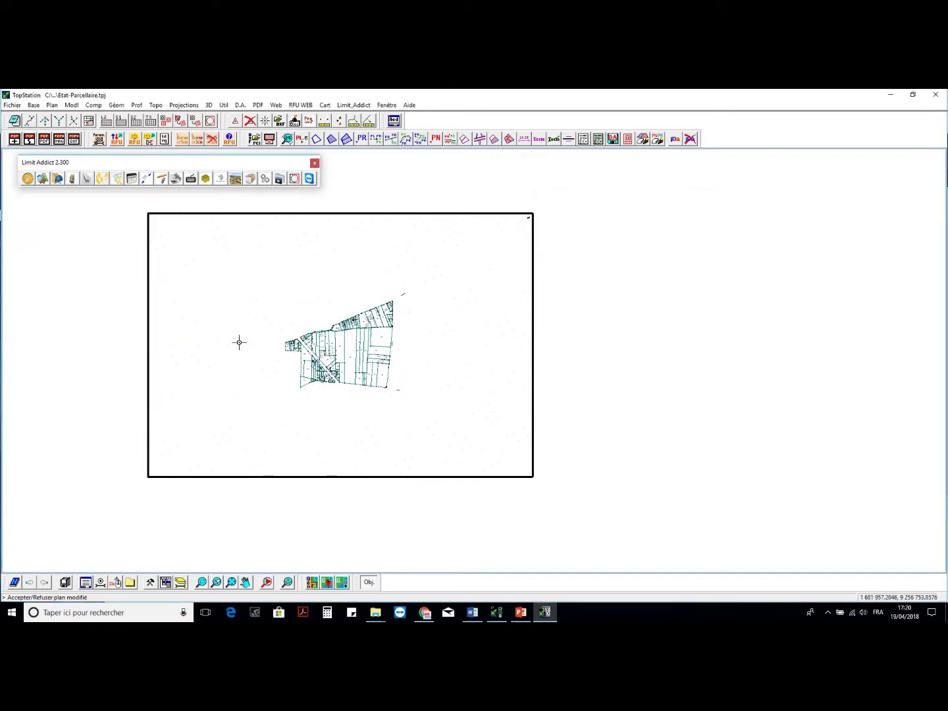
click(281, 340)
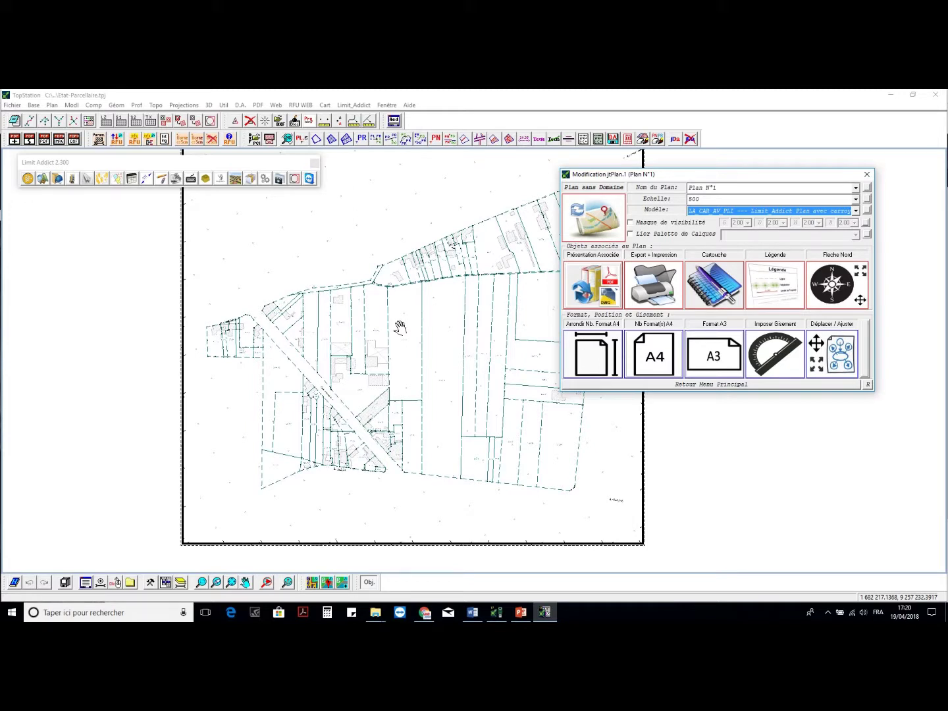
key(Escape)
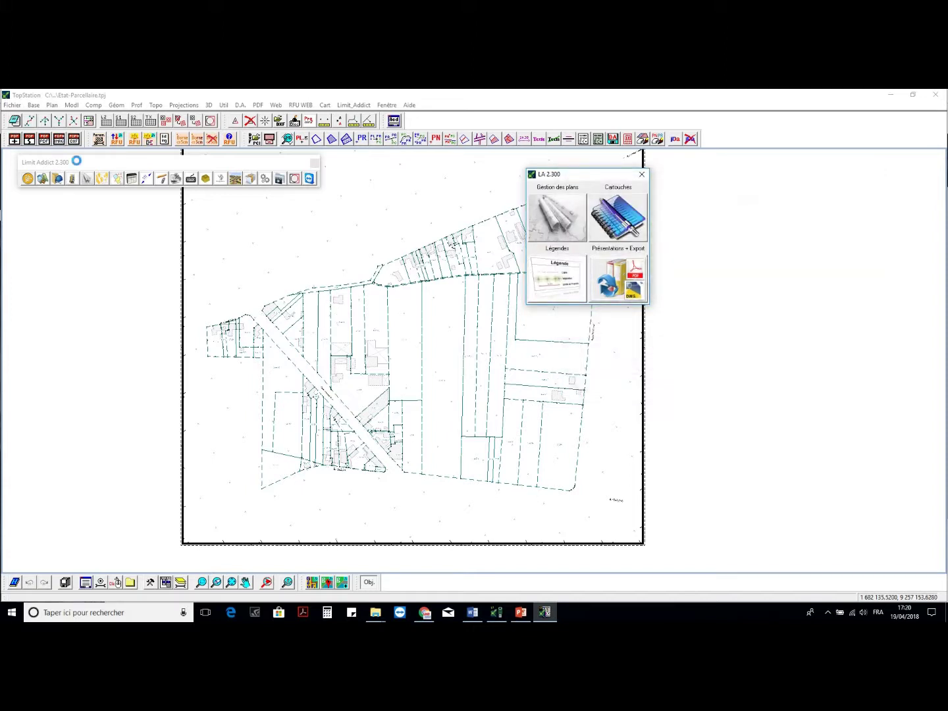
Start an SPDC import in the cadastre module and digitise a closed selection fence around all the section's parcels
click(101, 181)
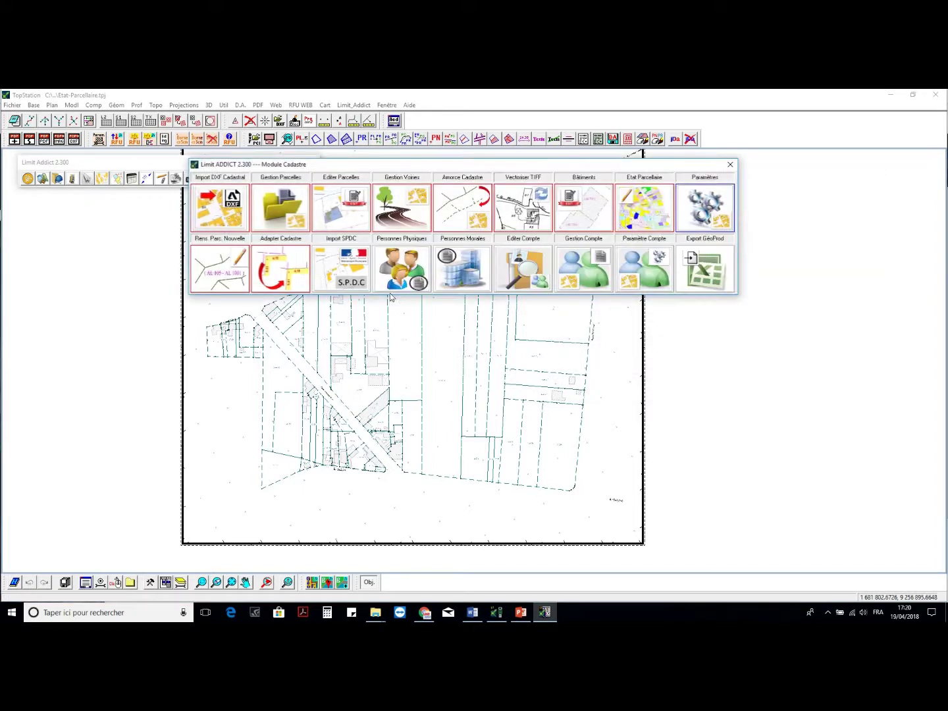
click(342, 266)
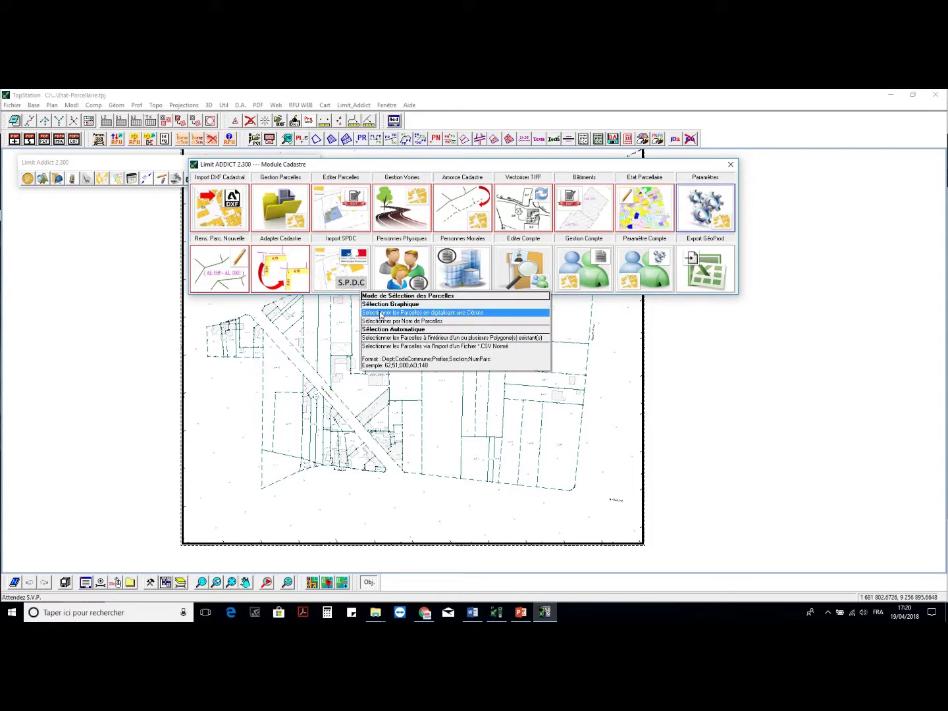
click(381, 313)
click(198, 314)
click(229, 496)
click(418, 501)
scroll(553, 499, down, 2)
click(578, 501)
click(570, 371)
click(555, 366)
right_click(529, 434)
Confirm the CadPar parcel selection, run the SPDC owner data extraction, and close the extraction window
scroll(530, 433, up, 1)
scroll(503, 438, up, 2)
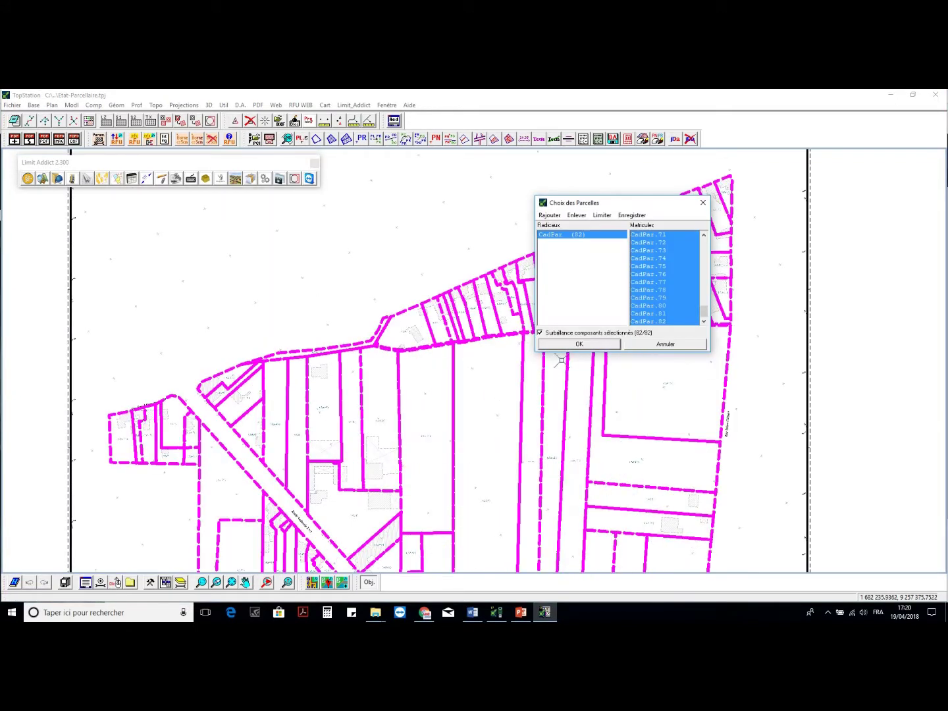
click(577, 344)
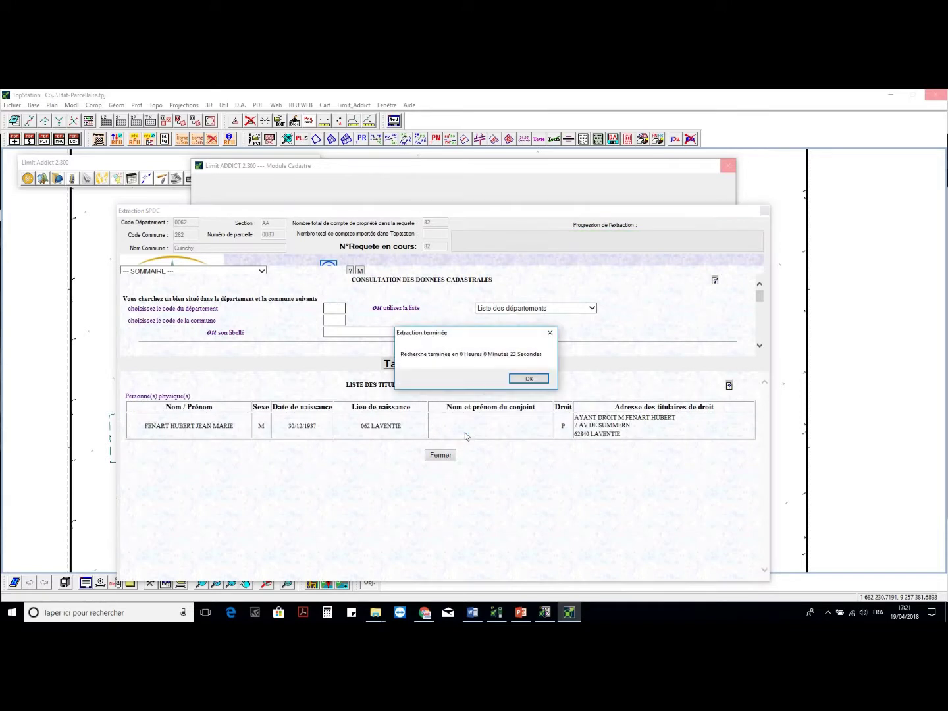
key(Return)
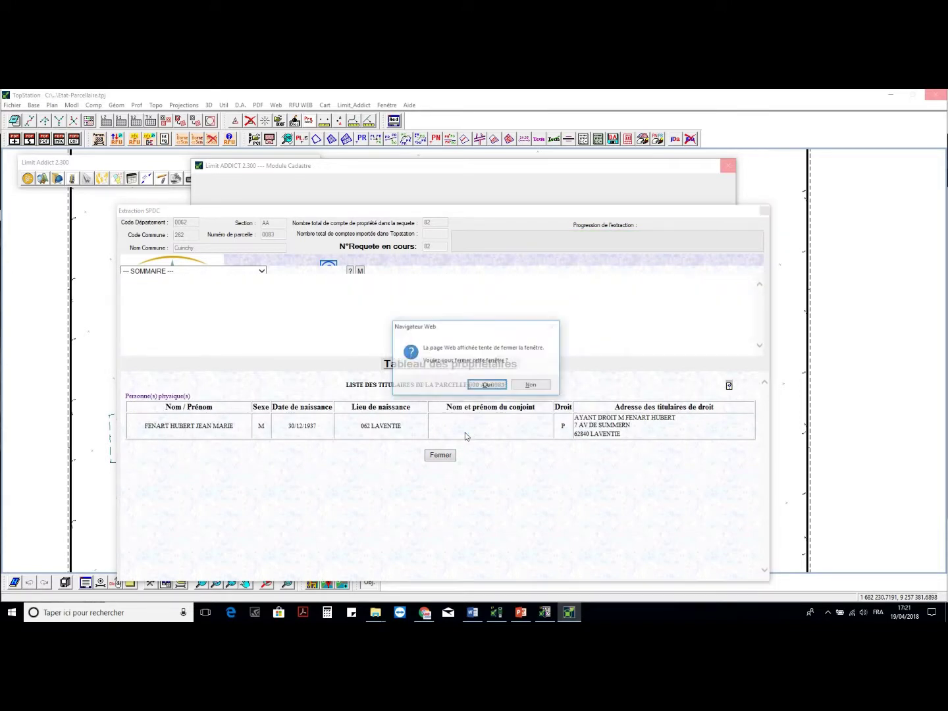
click(764, 210)
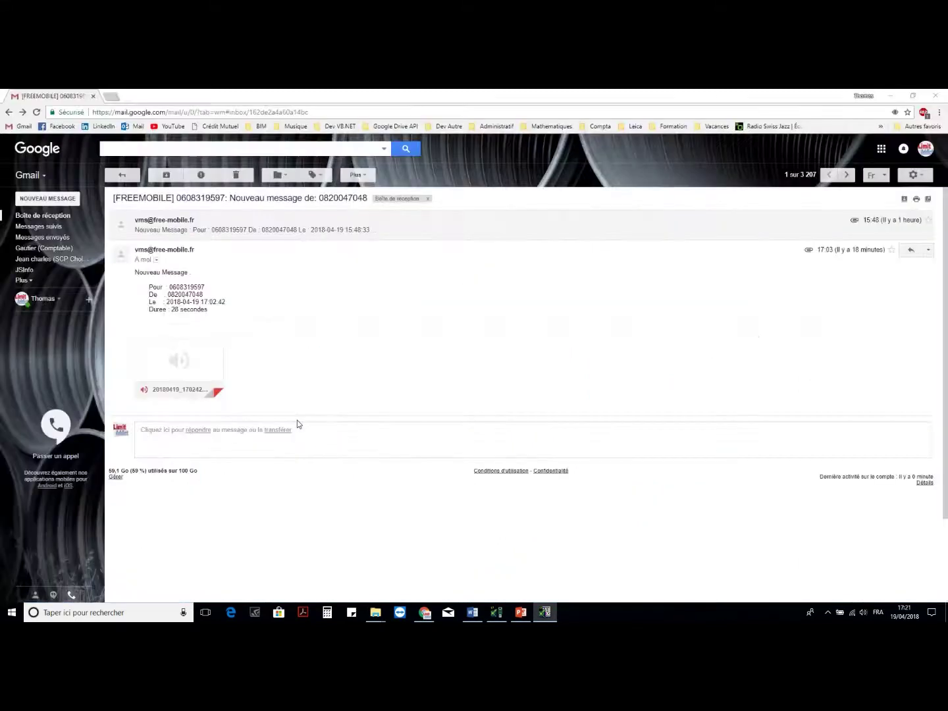
Examine the parcel numbers and owner labels placed on the plan across the different areas of section AA
scroll(309, 418, up, 4)
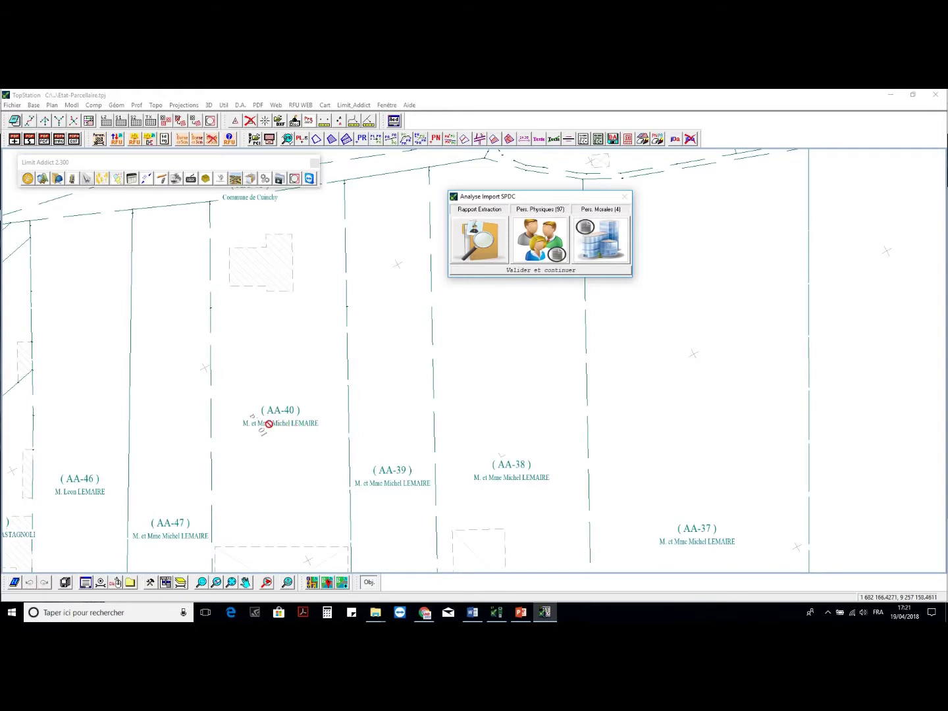
middle_drag(378, 481, 331, 430)
scroll(413, 411, down, 4)
scroll(536, 498, up, 4)
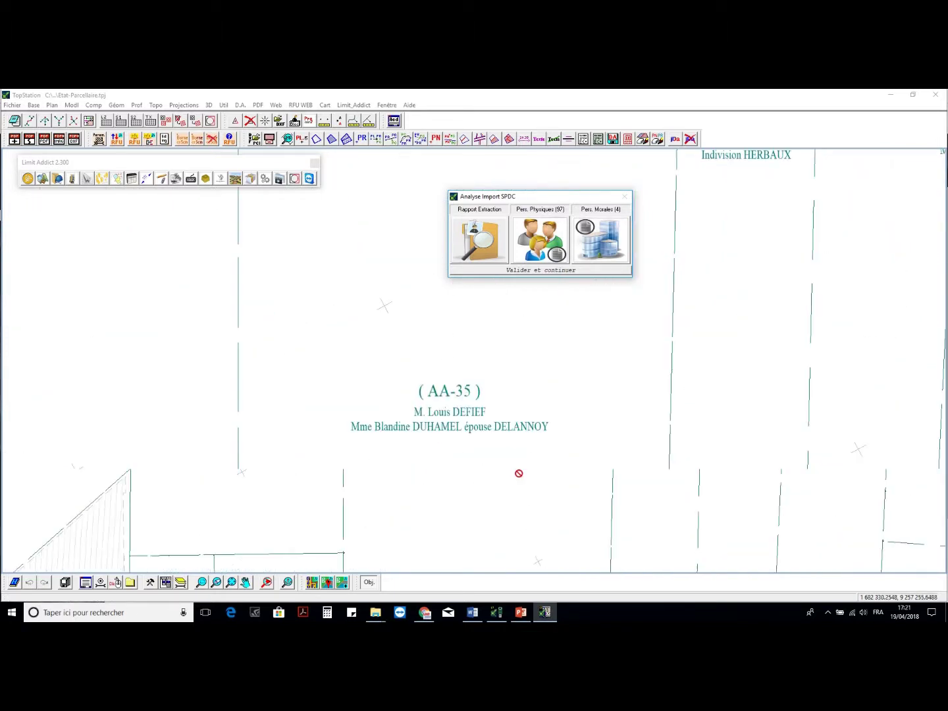
scroll(385, 421, down, 2)
middle_drag(762, 358, 524, 484)
middle_drag(678, 318, 616, 459)
scroll(620, 387, up, 3)
scroll(516, 370, down, 1)
scroll(517, 371, down, 3)
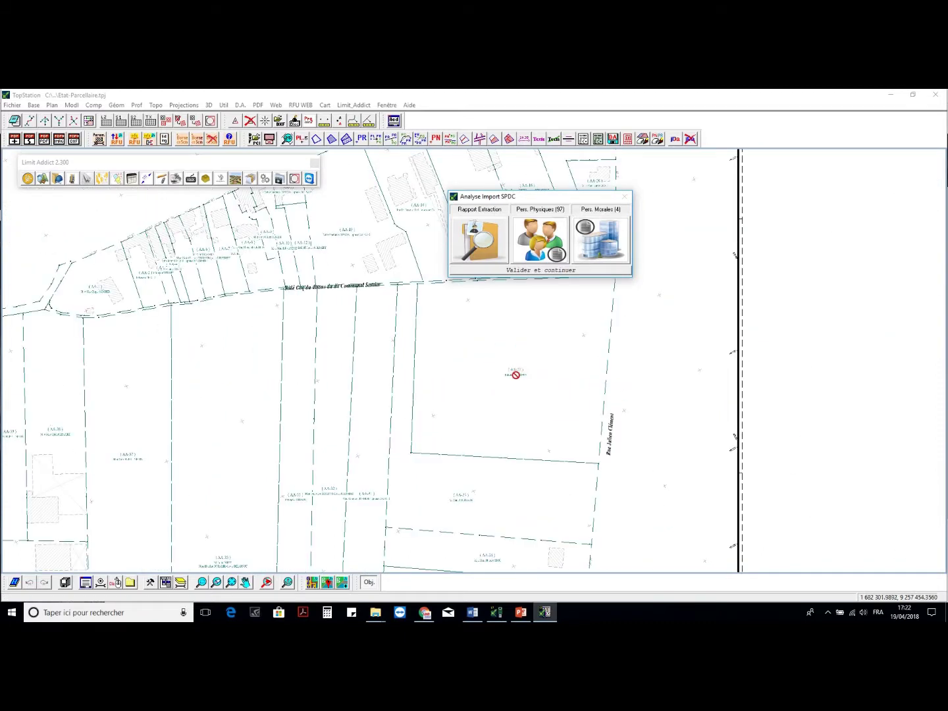
scroll(526, 361, down, 2)
scroll(296, 364, up, 2)
scroll(244, 374, up, 2)
middle_drag(244, 375, 512, 415)
middle_drag(65, 382, 254, 376)
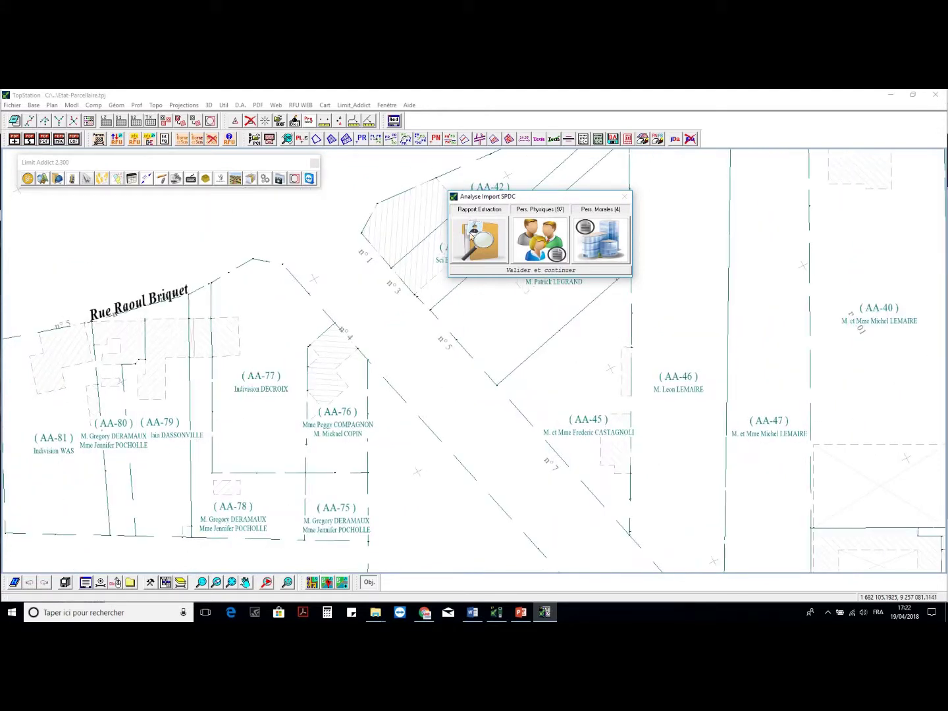
Review the SPDC extraction report and close it
click(472, 237)
drag(646, 210, 524, 185)
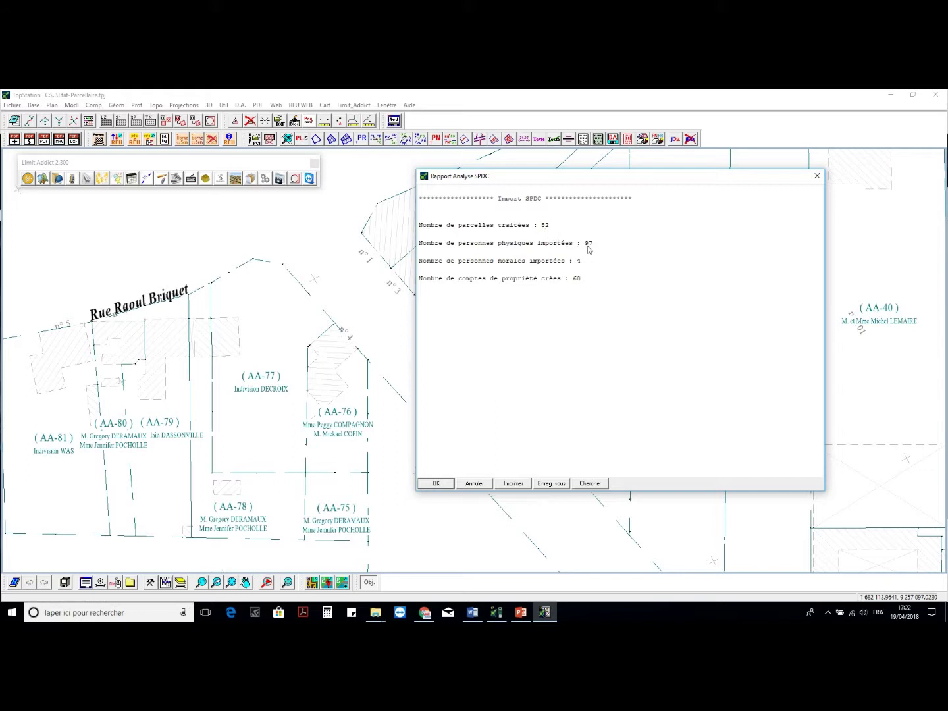
click(448, 485)
Look up person N°21 among the imported natural persons, then validate the SPDC import analysis
click(528, 236)
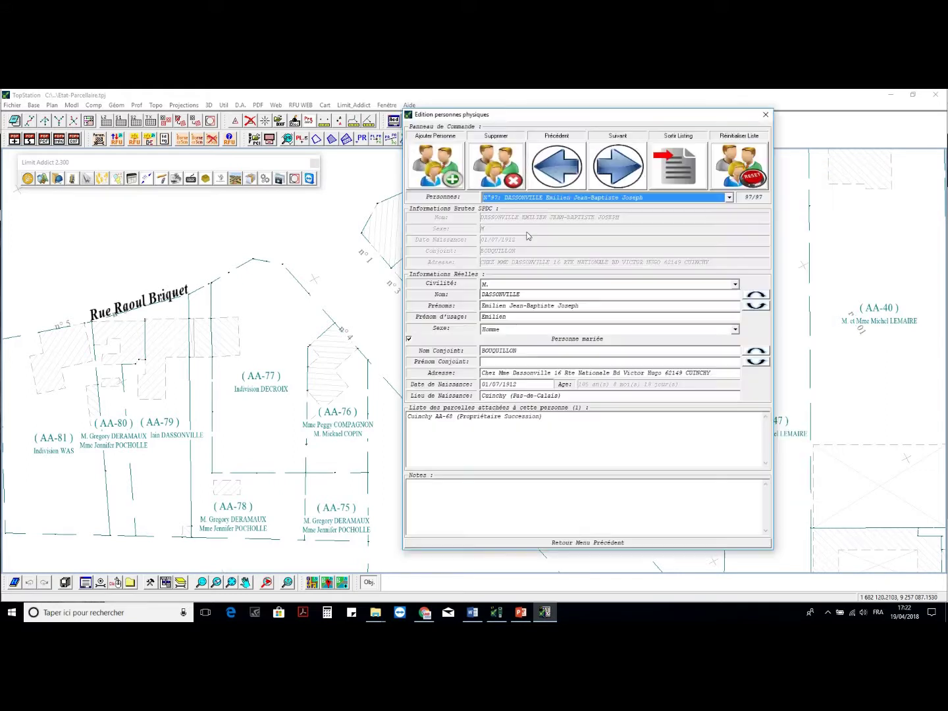
click(581, 199)
drag(731, 386, 728, 236)
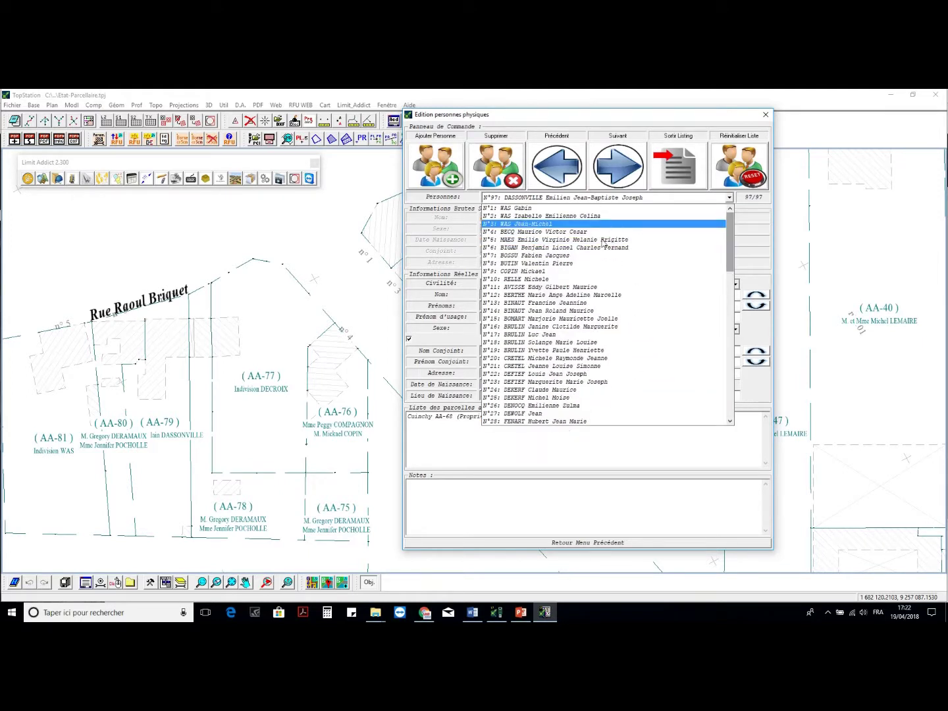
click(586, 366)
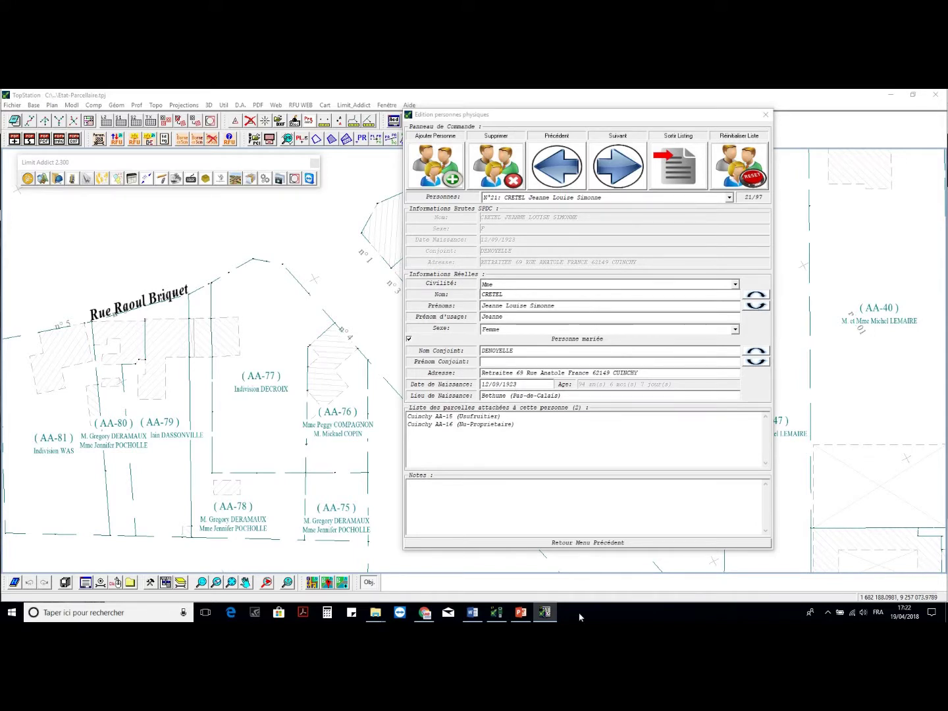
click(542, 543)
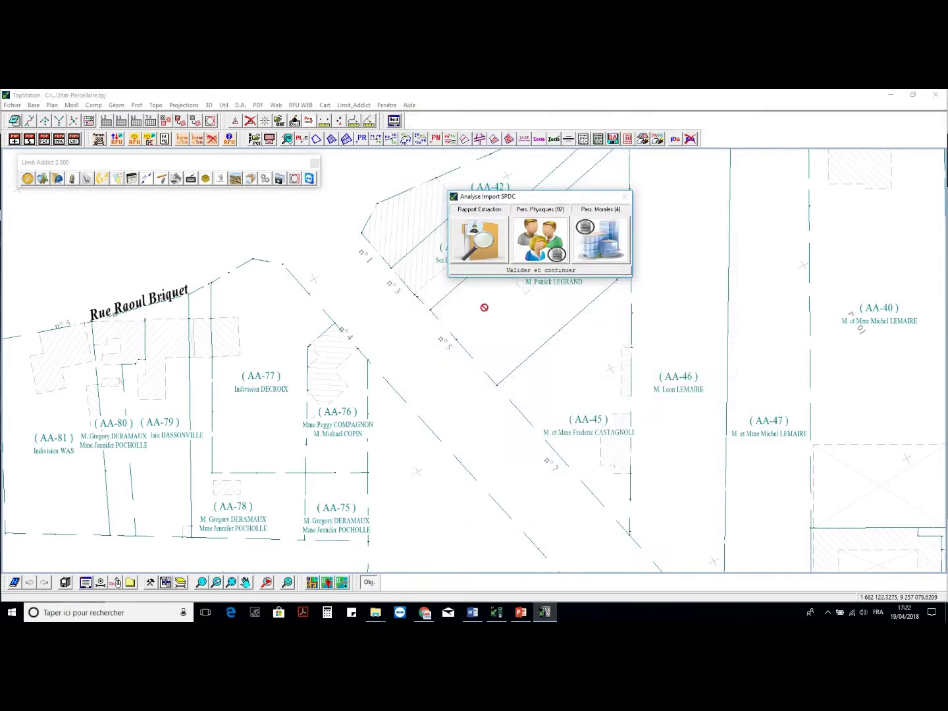
click(551, 270)
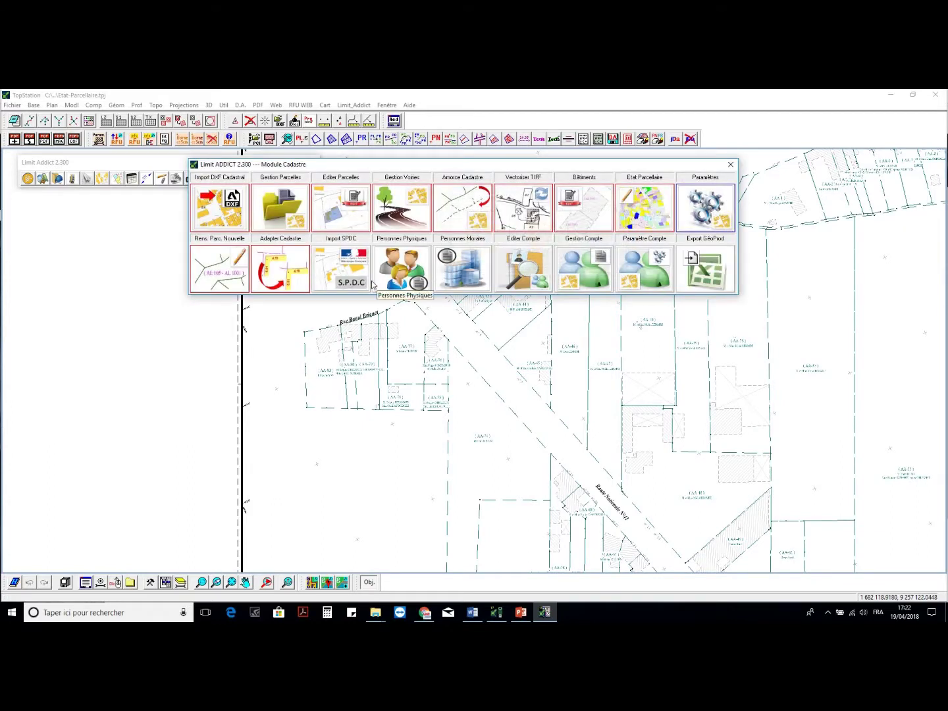
Start a parcel statement (Etat Parcellaire) and include all 60 ownership accounts in it
click(597, 197)
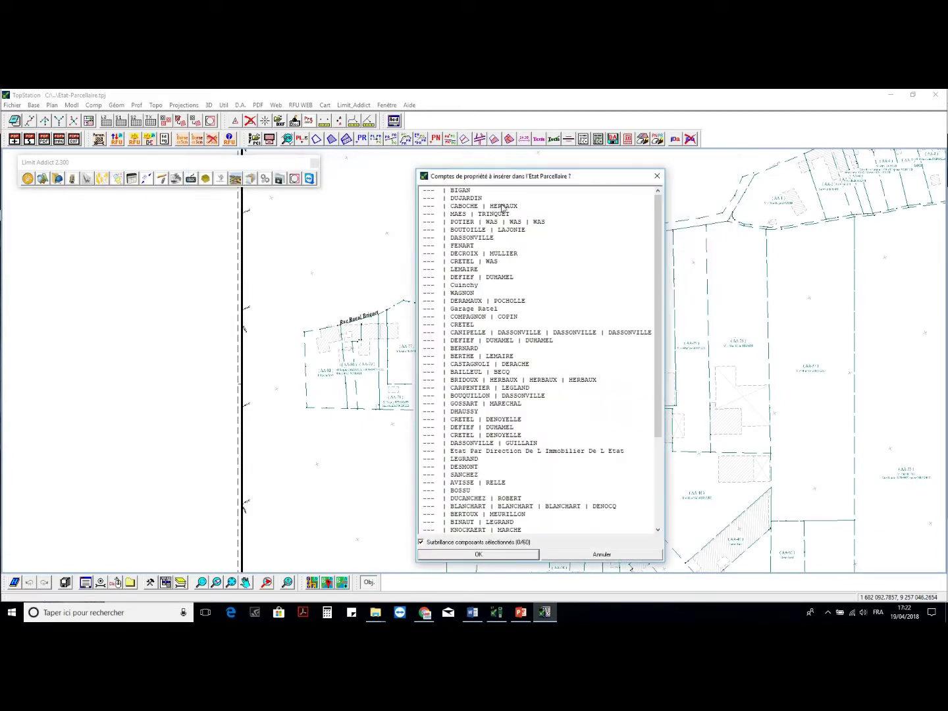
drag(476, 195, 456, 563)
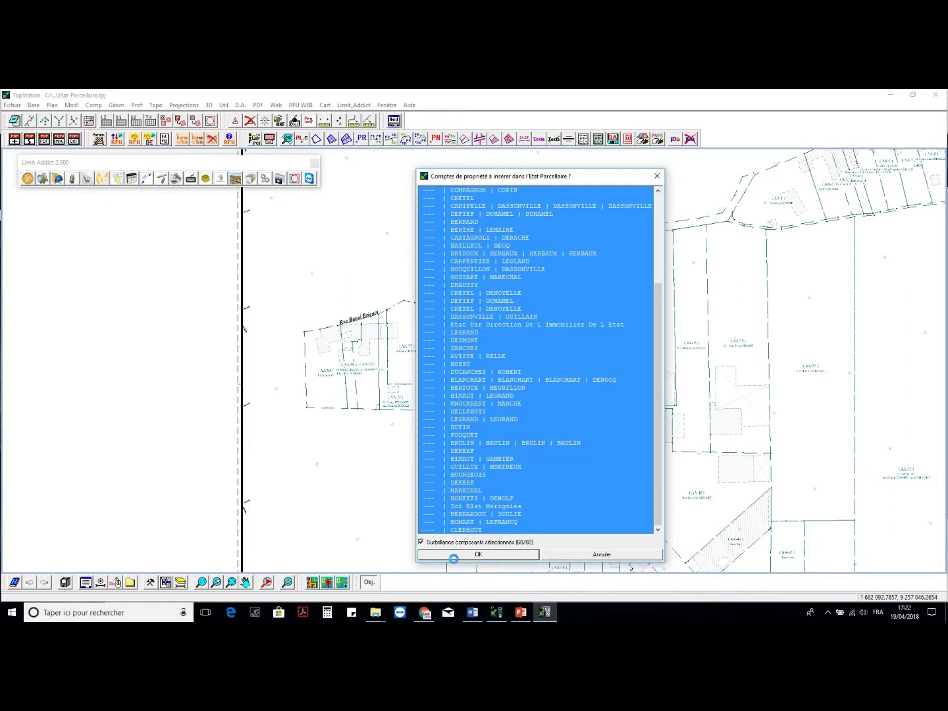
click(479, 553)
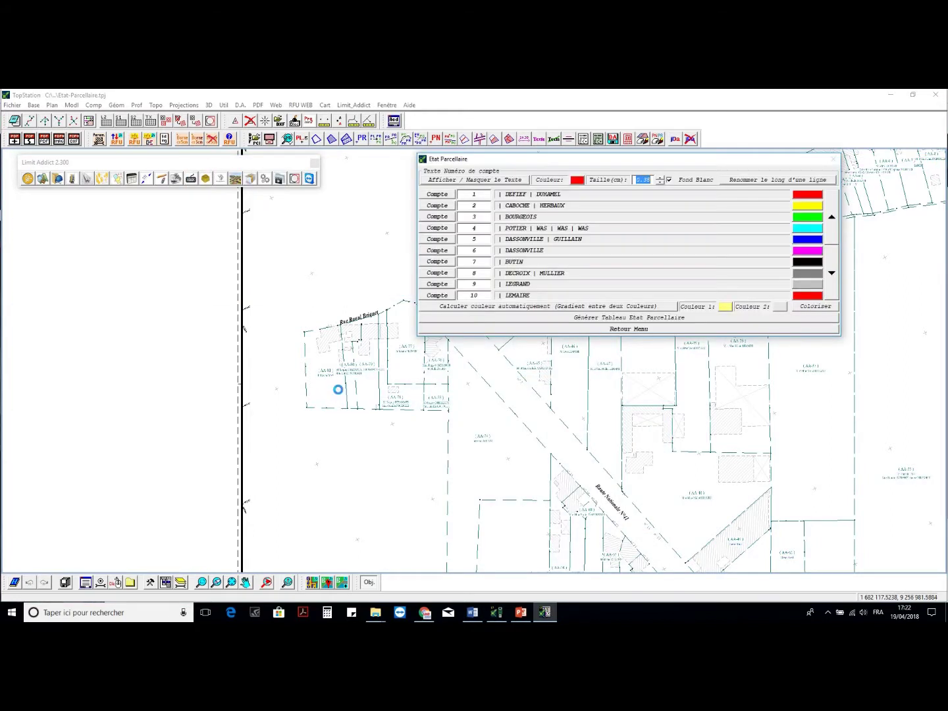
Show the ownership account numbers as text on the plan's parcels
click(495, 180)
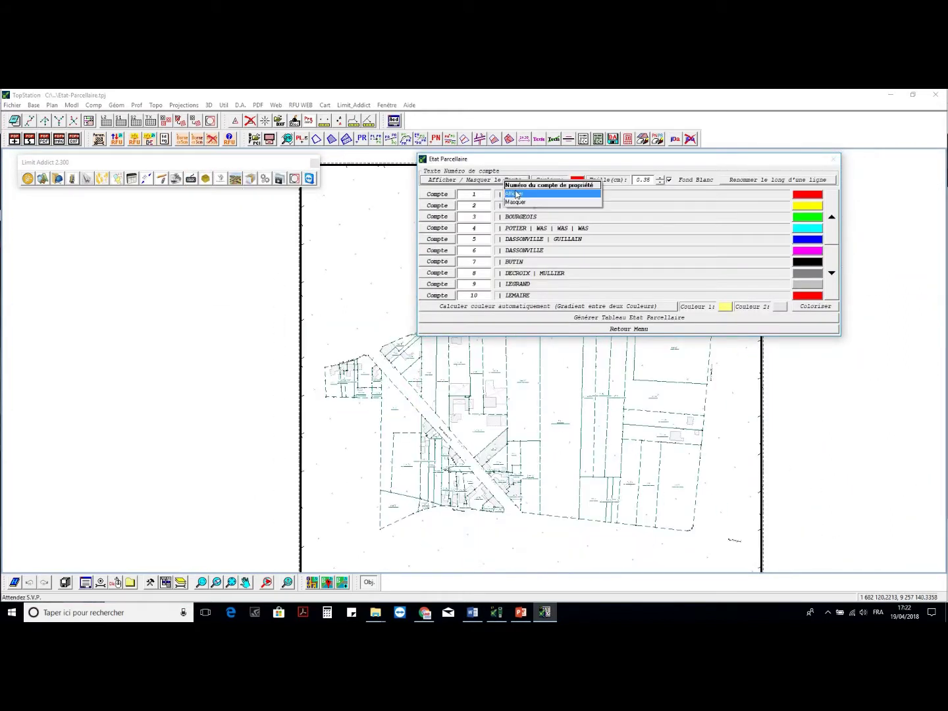
scroll(377, 345, up, 4)
middle_drag(510, 428, 309, 396)
scroll(316, 399, down, 2)
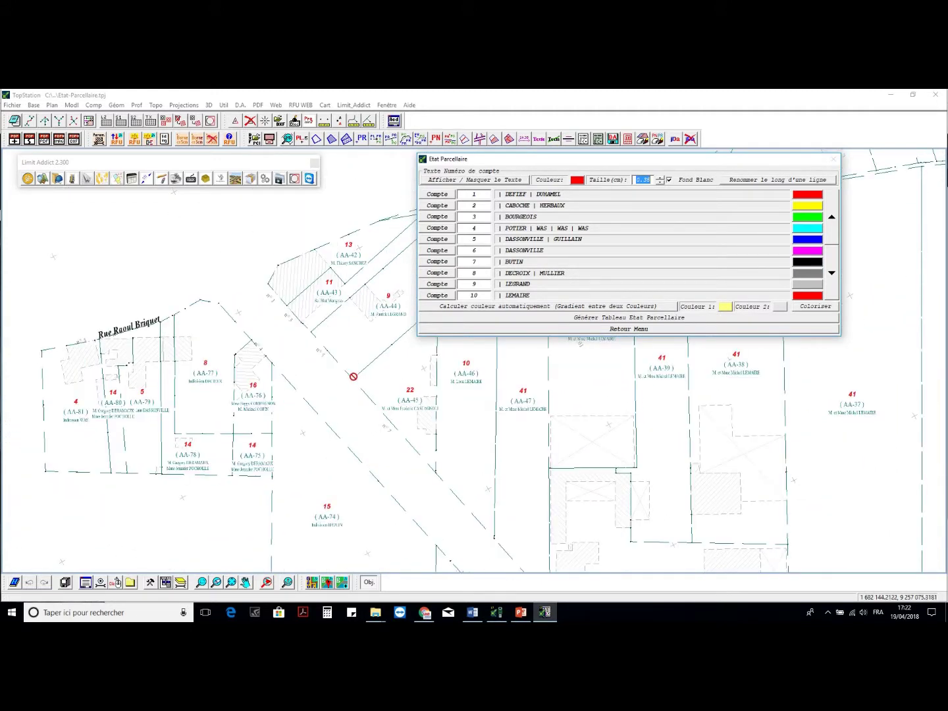
scroll(358, 388, down, 5)
Display the parcel fills, colour the parcels by their account colour, and locate account 6 on the plan
click(816, 307)
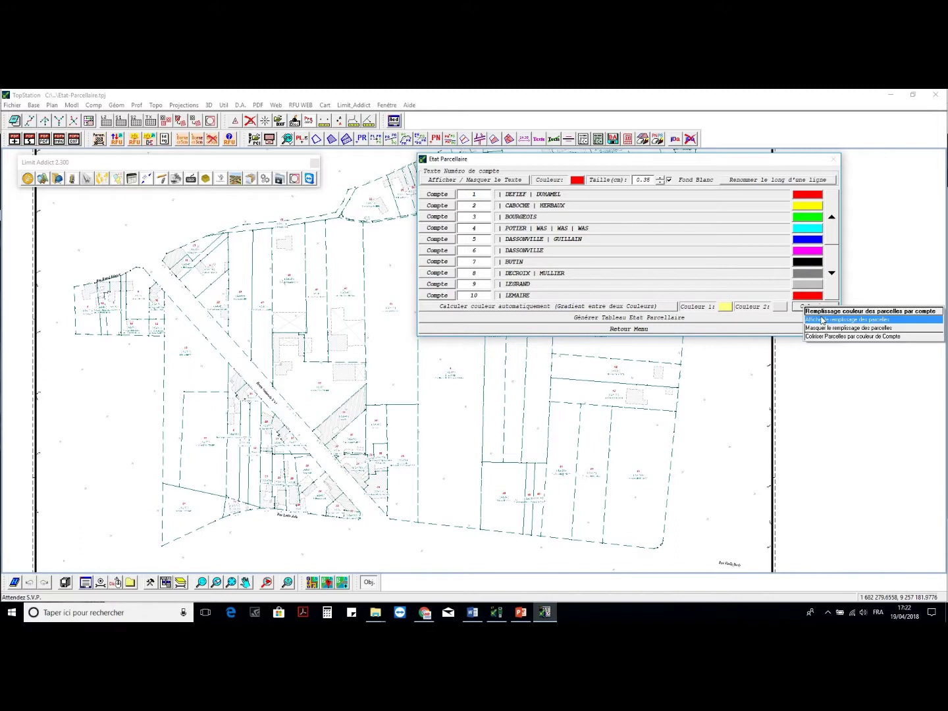
click(821, 320)
click(812, 311)
click(821, 339)
middle_drag(424, 429, 382, 464)
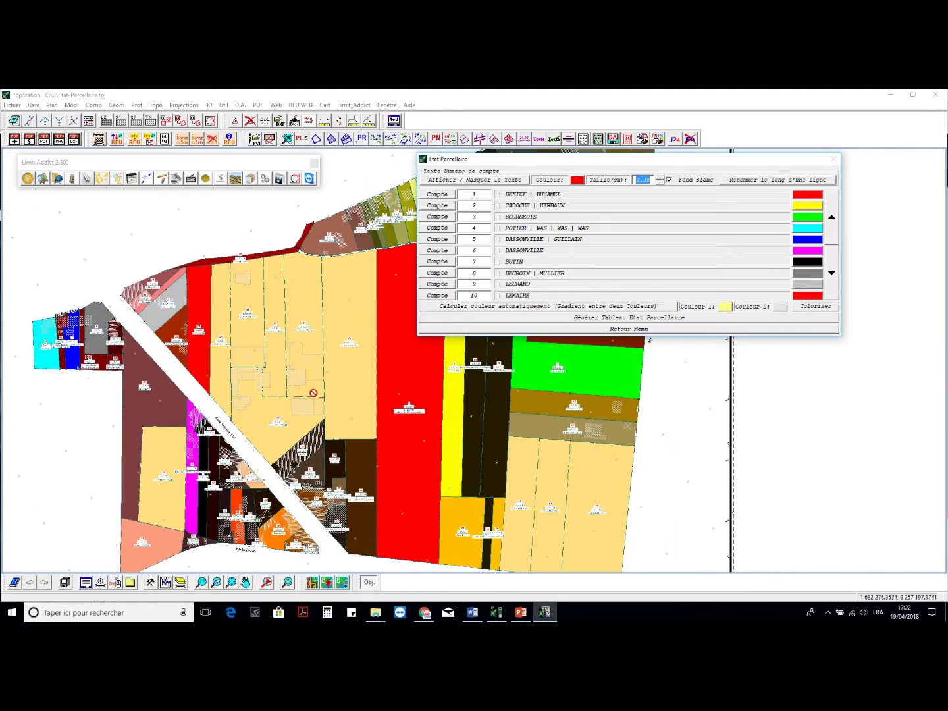
middle_drag(263, 348, 146, 317)
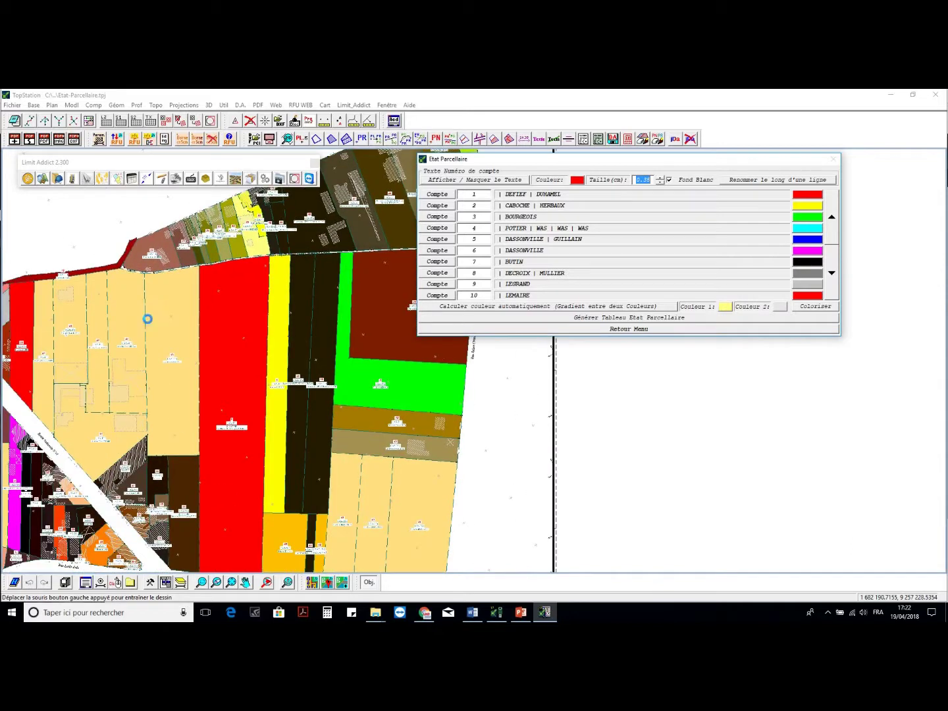
click(442, 251)
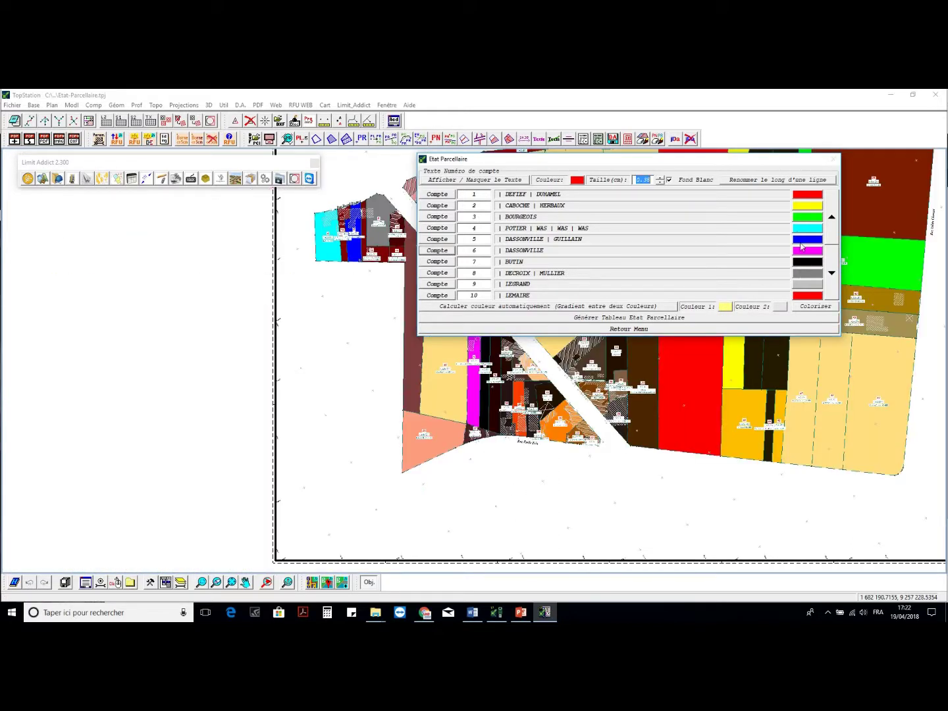
click(627, 304)
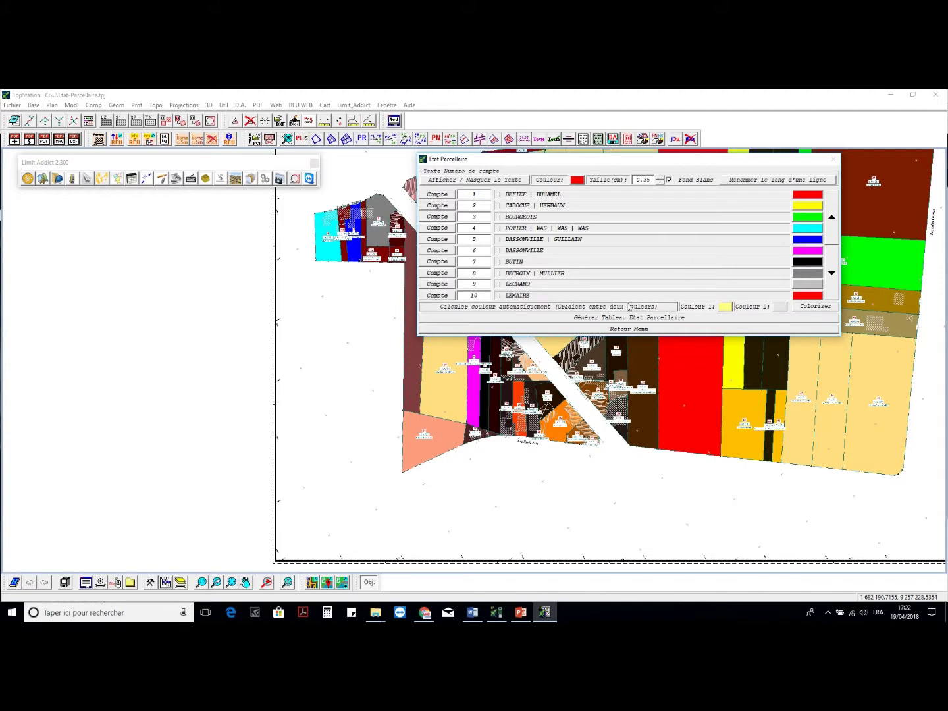
Renumber the ownership accounts with the prefix C. along a progression line digitised across the whole section, then leave the parcel statement
click(753, 183)
click(175, 213)
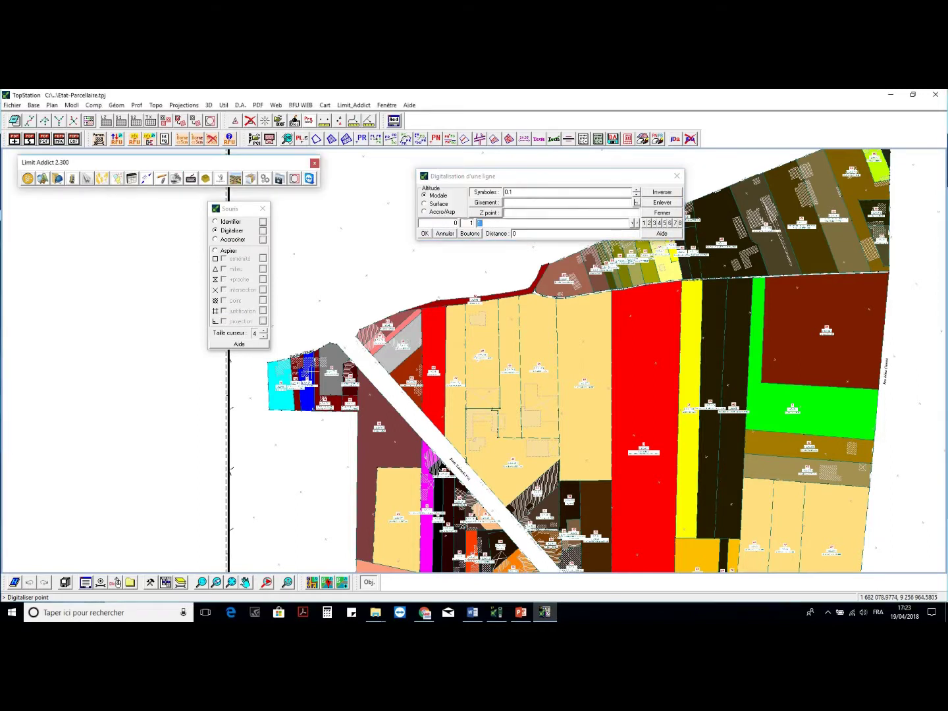
click(912, 329)
click(254, 370)
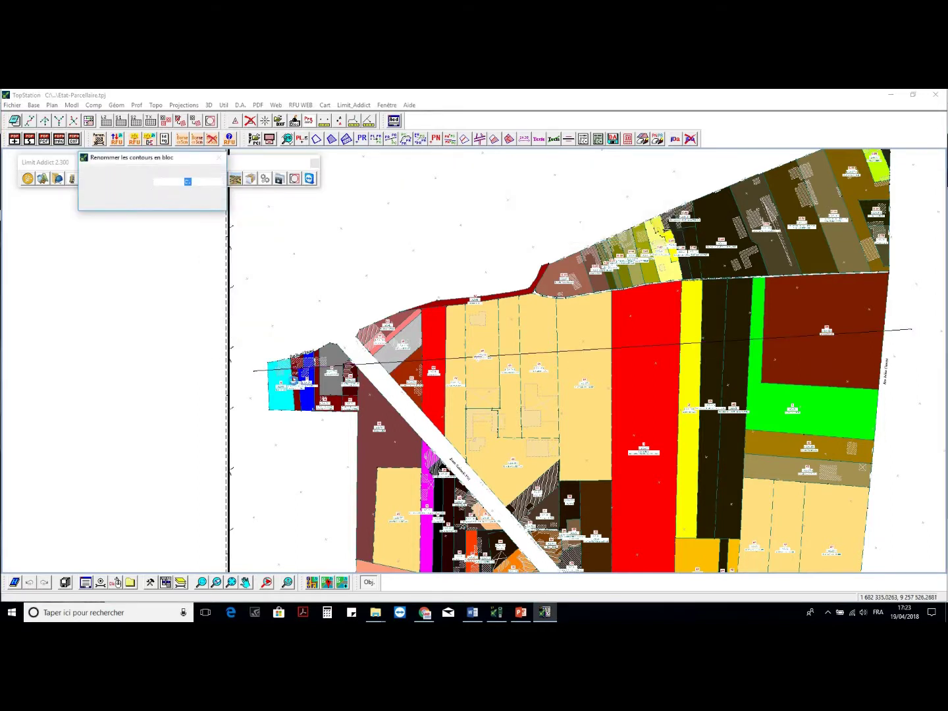
scroll(290, 381, up, 3)
scroll(202, 369, down, 2)
scroll(359, 305, down, 1)
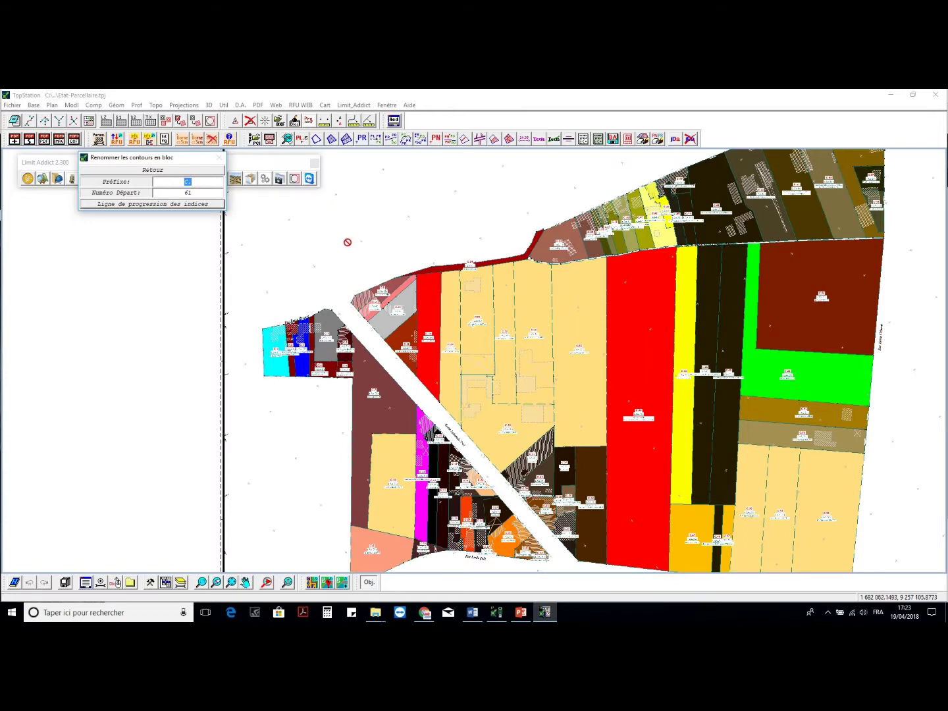
click(203, 169)
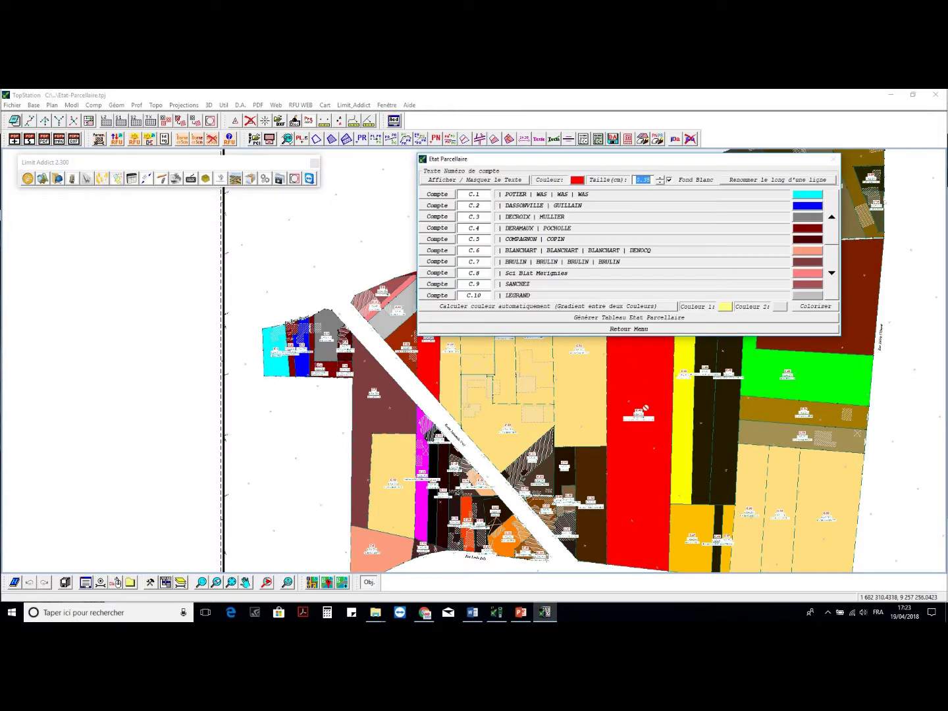
scroll(645, 398, up, 2)
click(476, 329)
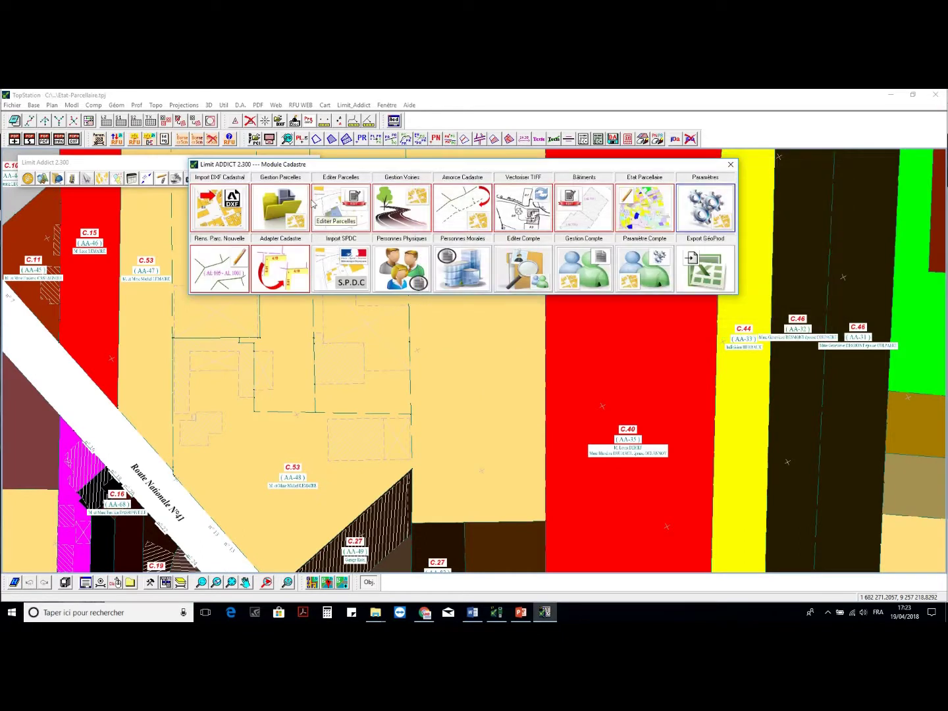
Select the number label of parcel AA-37 for modification and open its account in the property account manager
right_click(171, 230)
click(308, 179)
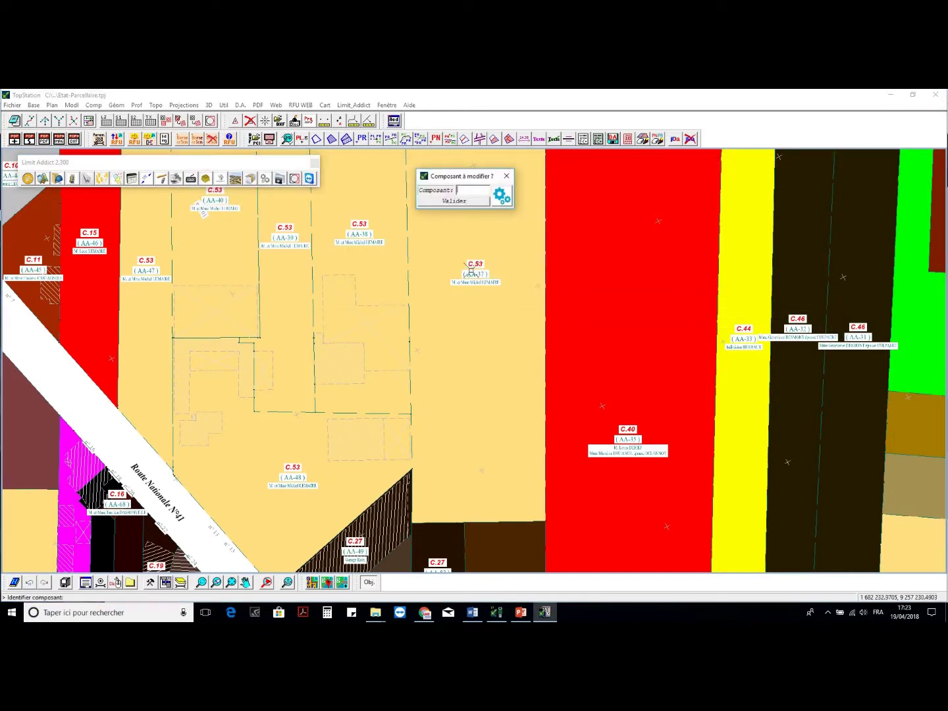
click(472, 281)
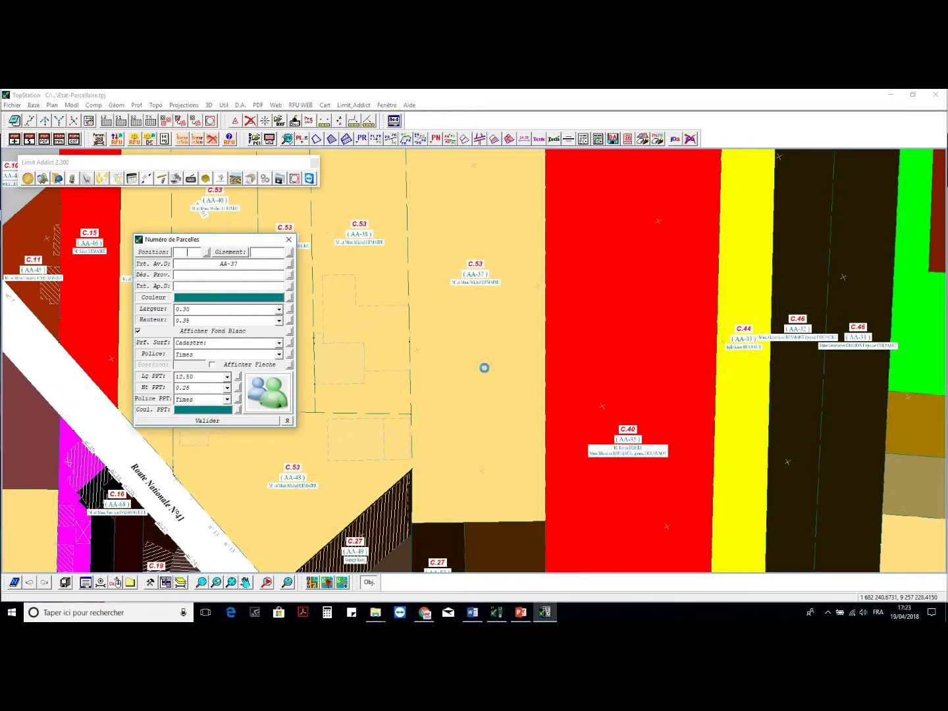
click(476, 312)
key(Return)
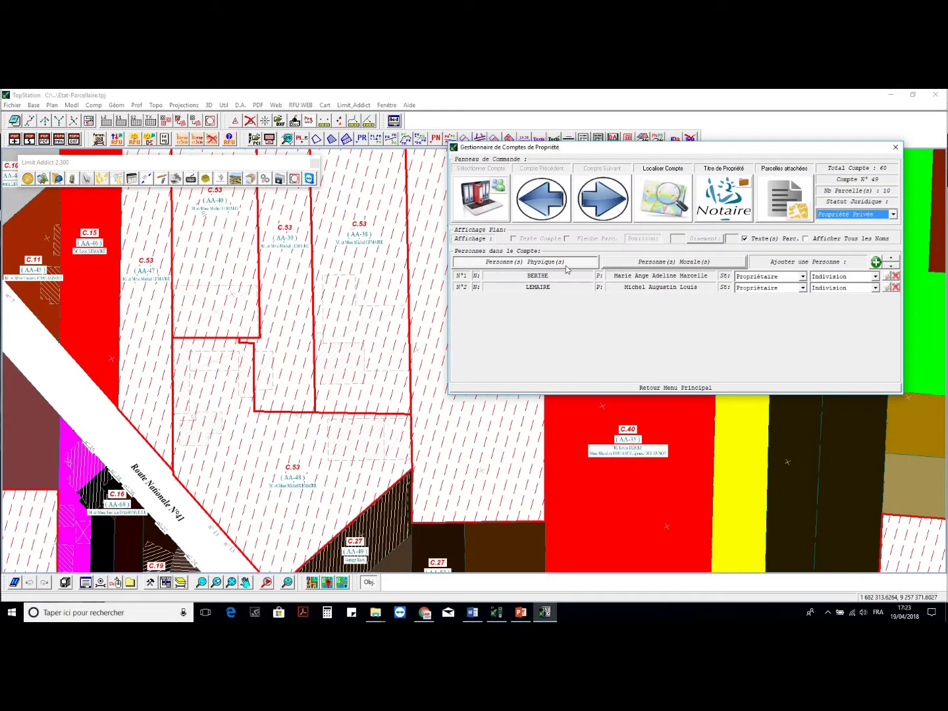
Try displaying all owners' names on the account's parcels, restore the abbreviated names, and close the account manager
scroll(339, 317, up, 3)
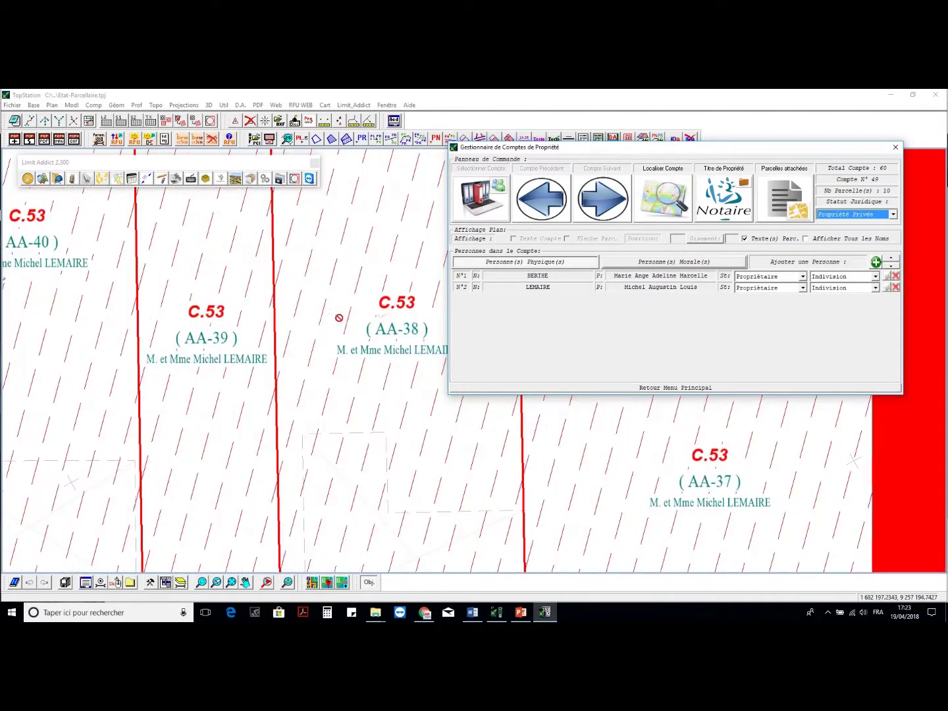
click(807, 239)
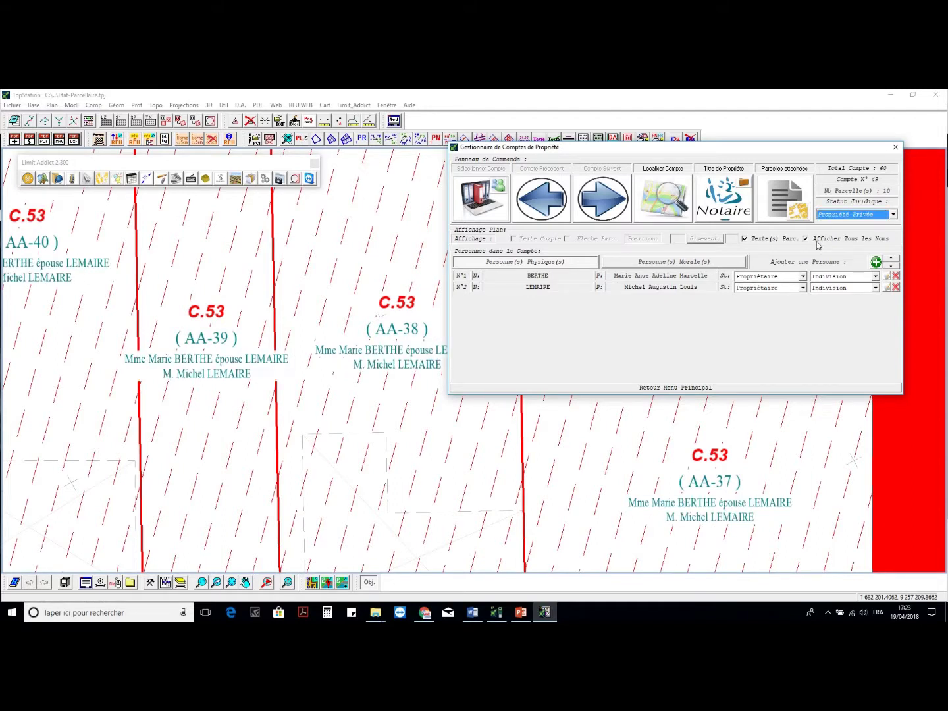
scroll(342, 286, down, 3)
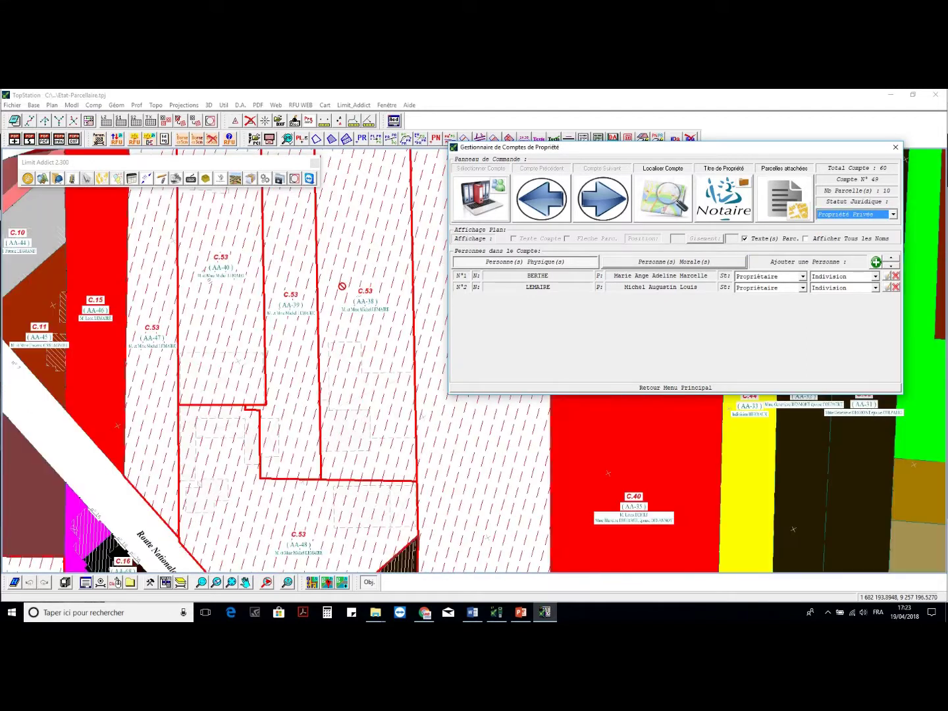
click(599, 387)
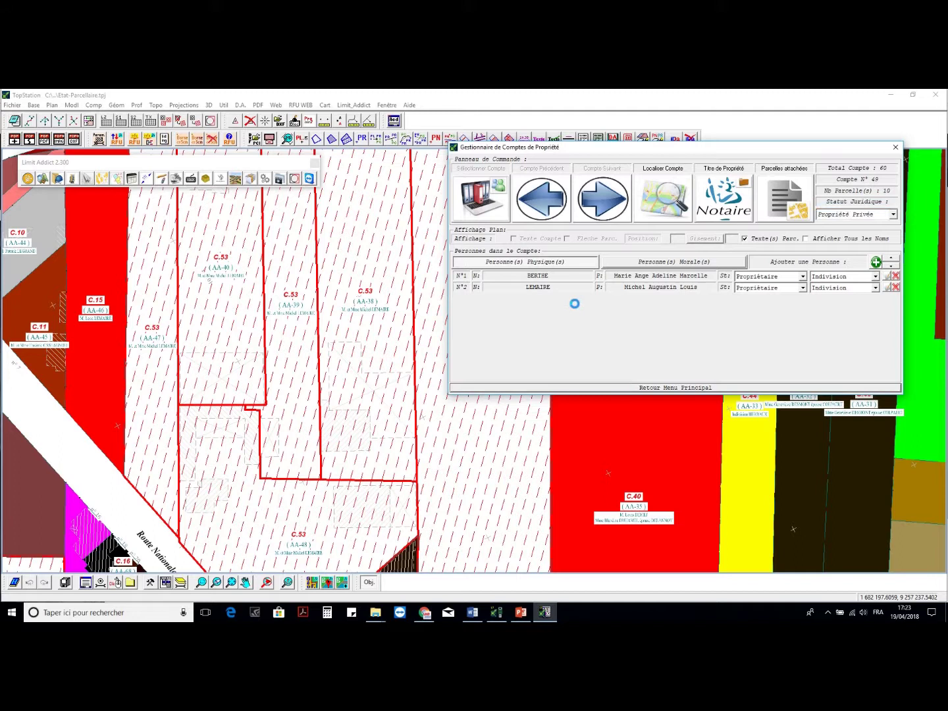
scroll(273, 275, down, 5)
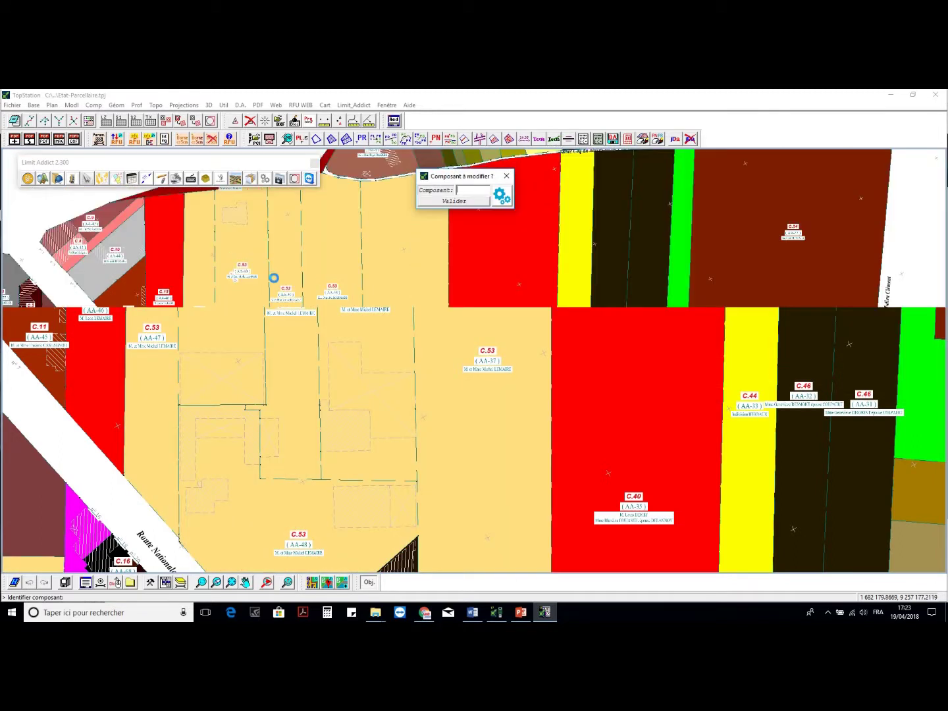
scroll(216, 257, up, 1)
Reopen the existing parcel statement for modification and generate its table inside the plan frame, north-west of the section
click(102, 178)
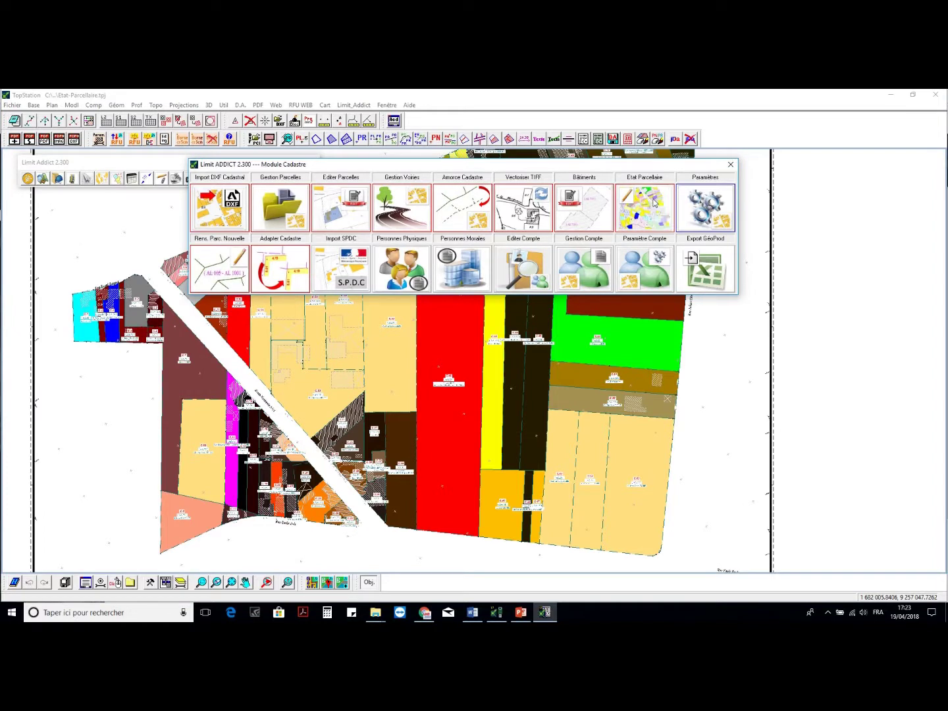
click(654, 203)
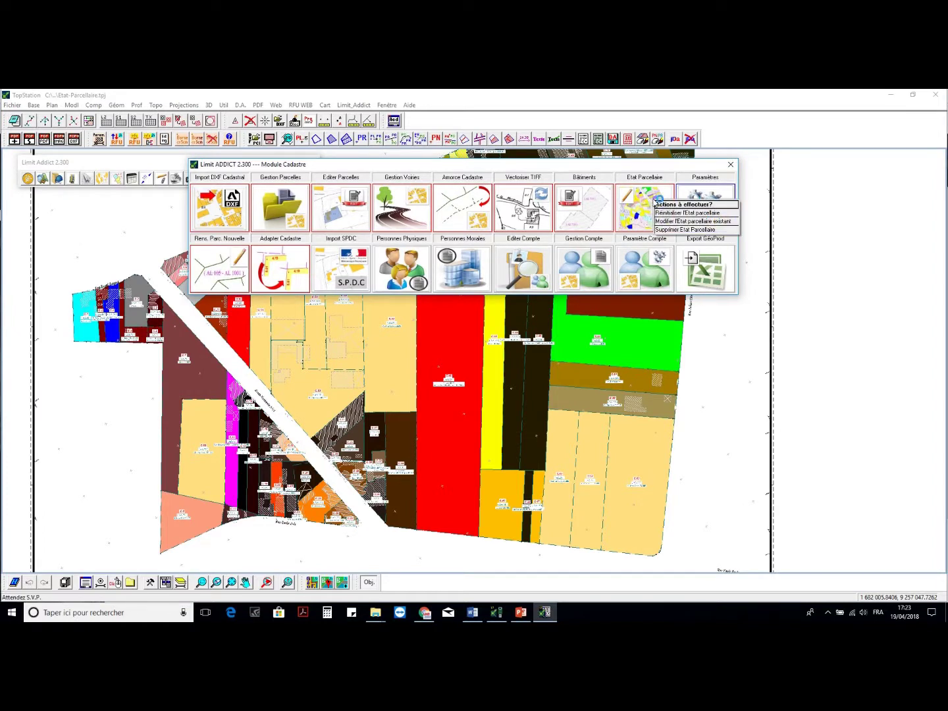
click(690, 221)
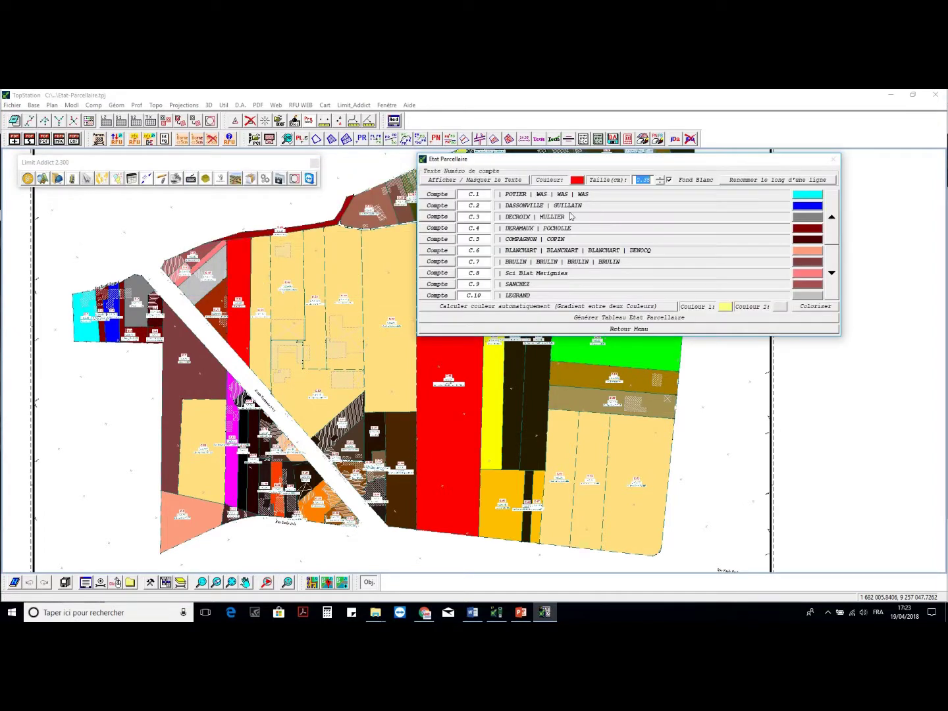
click(589, 318)
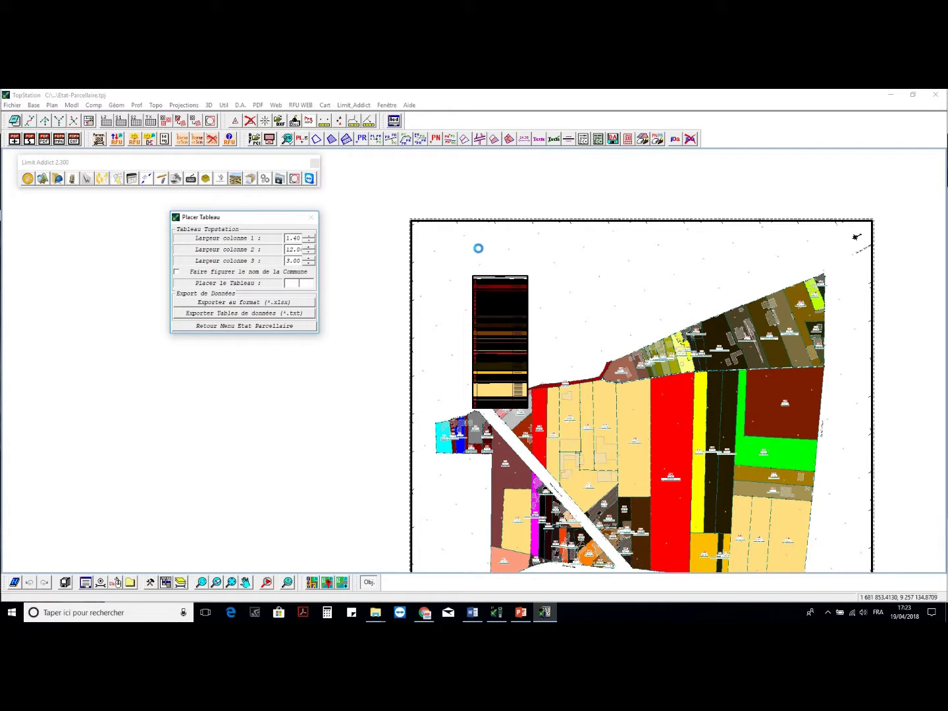
scroll(478, 253, up, 4)
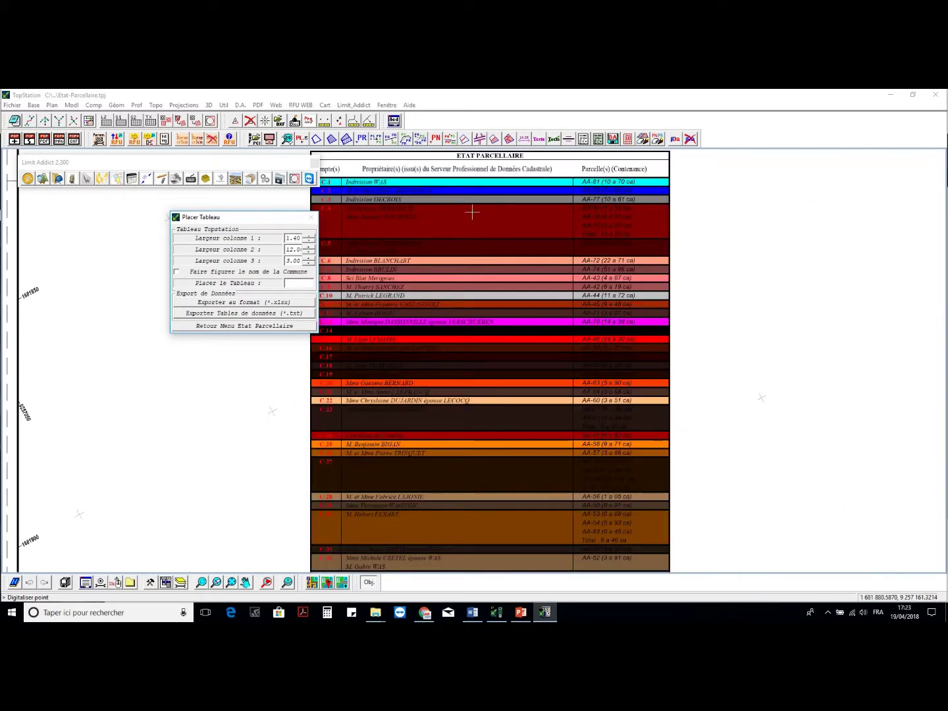
scroll(471, 222, down, 2)
middle_drag(493, 323, 517, 256)
scroll(597, 415, up, 1)
middle_drag(754, 447, 616, 348)
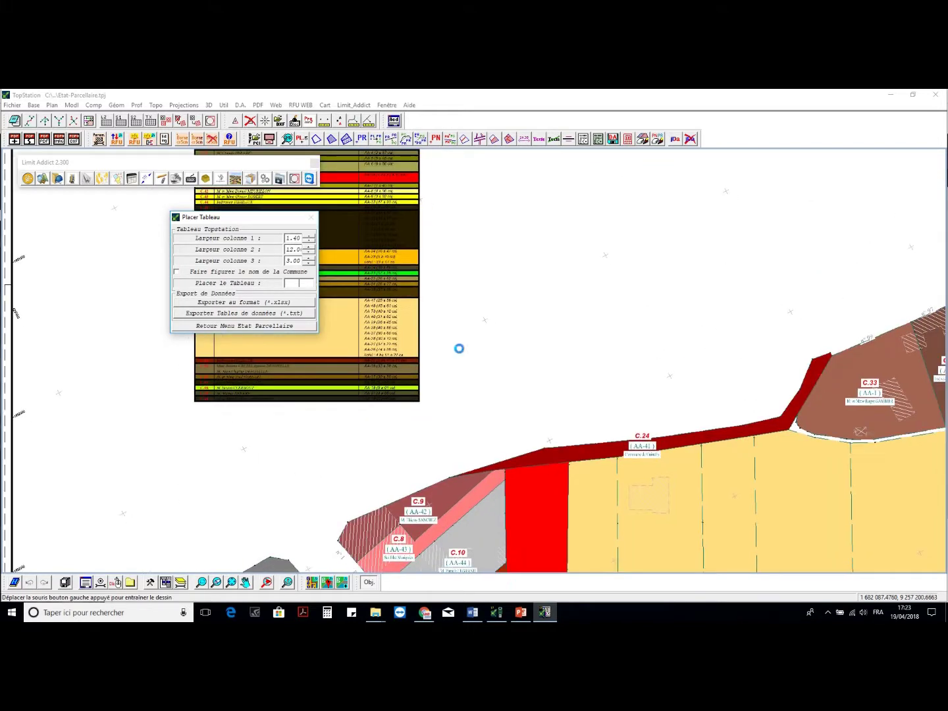
Return to the parcel statement, saving the modifications, and recolour all accounts with an automatic gradient between yellow and light grey
click(280, 326)
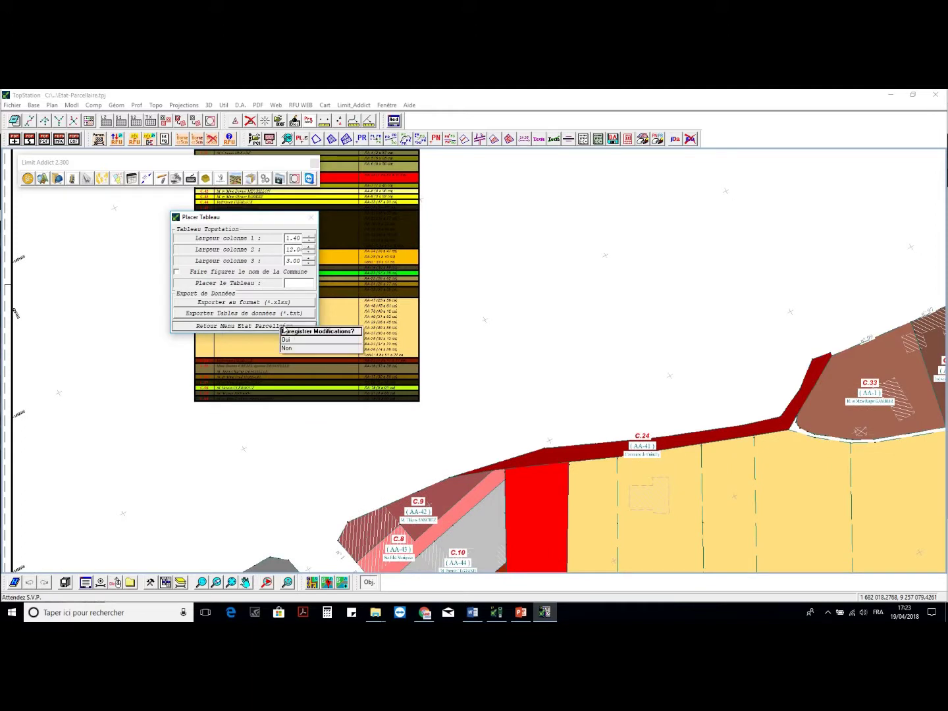
click(298, 341)
scroll(332, 299, down, 2)
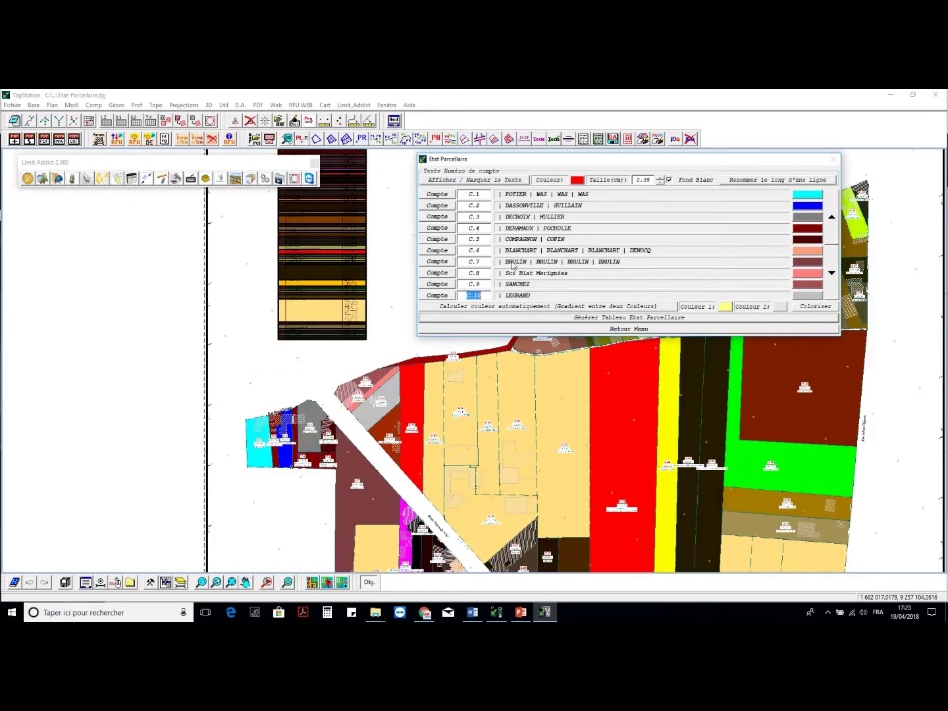
click(541, 307)
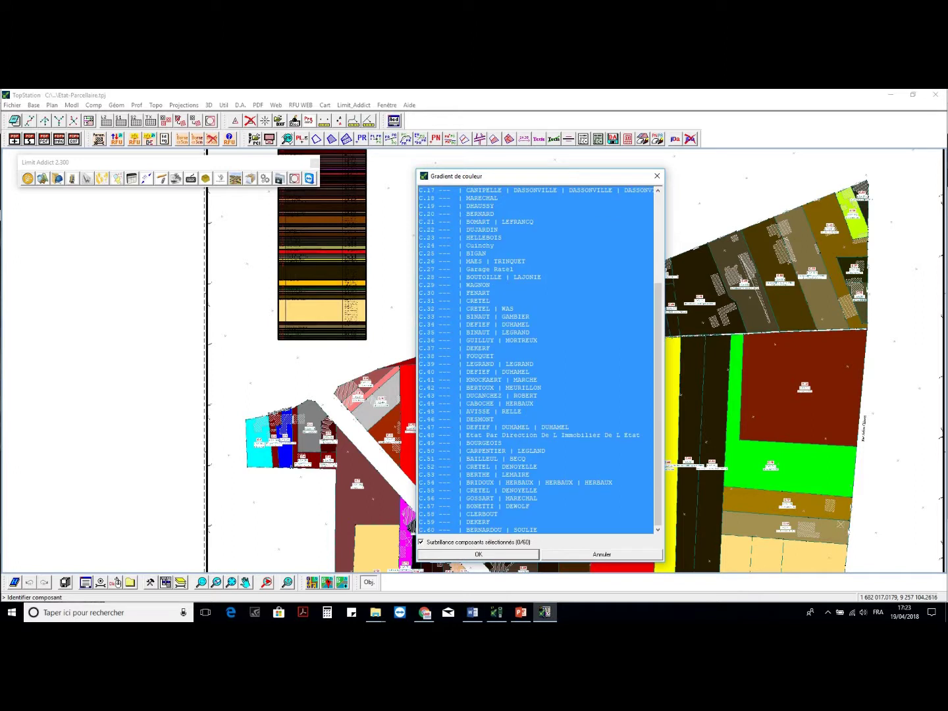
click(478, 554)
middle_drag(332, 275, 378, 401)
Regenerate the parcel statement table in the plan frame with the gradient account colours
click(645, 318)
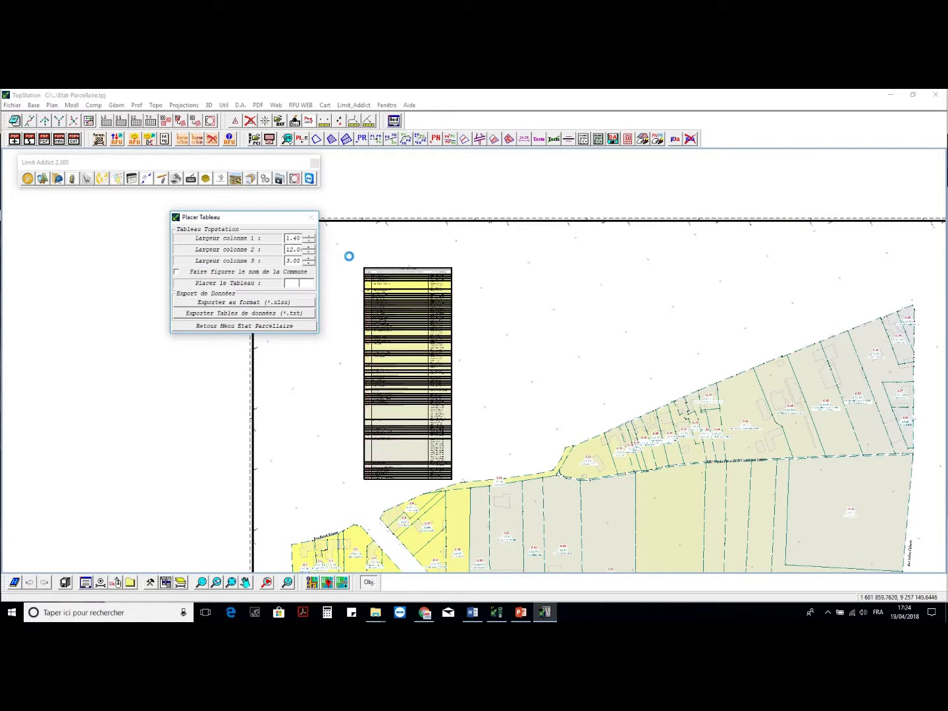
scroll(409, 443, up, 2)
scroll(439, 290, down, 2)
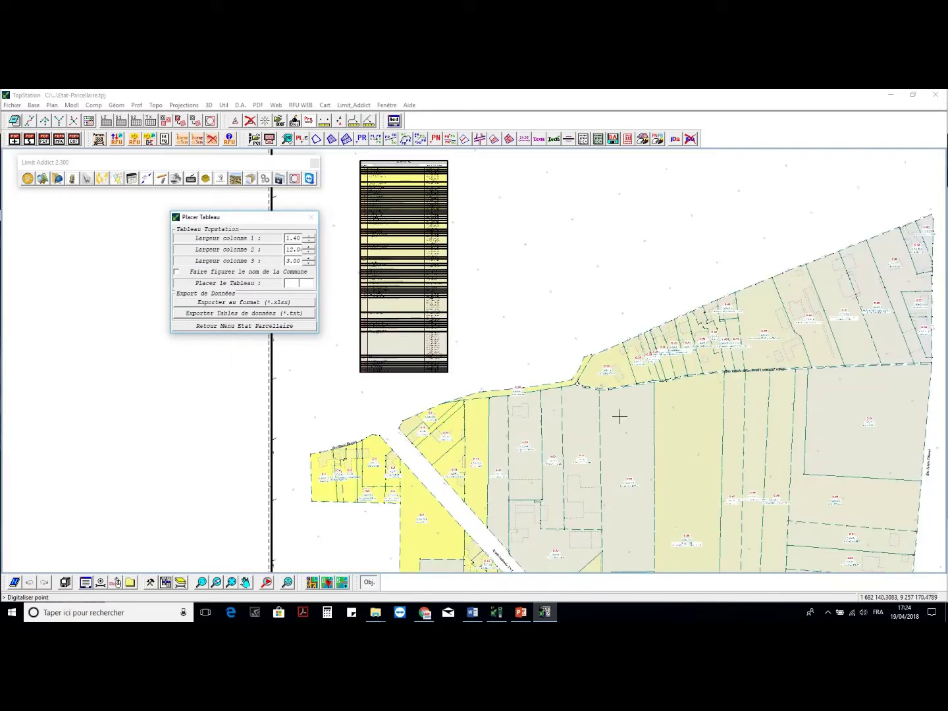
Export the parcel statement in xlsx format to the Etat_Parcellaire folder on the desktop and open the resulting workbook
click(269, 304)
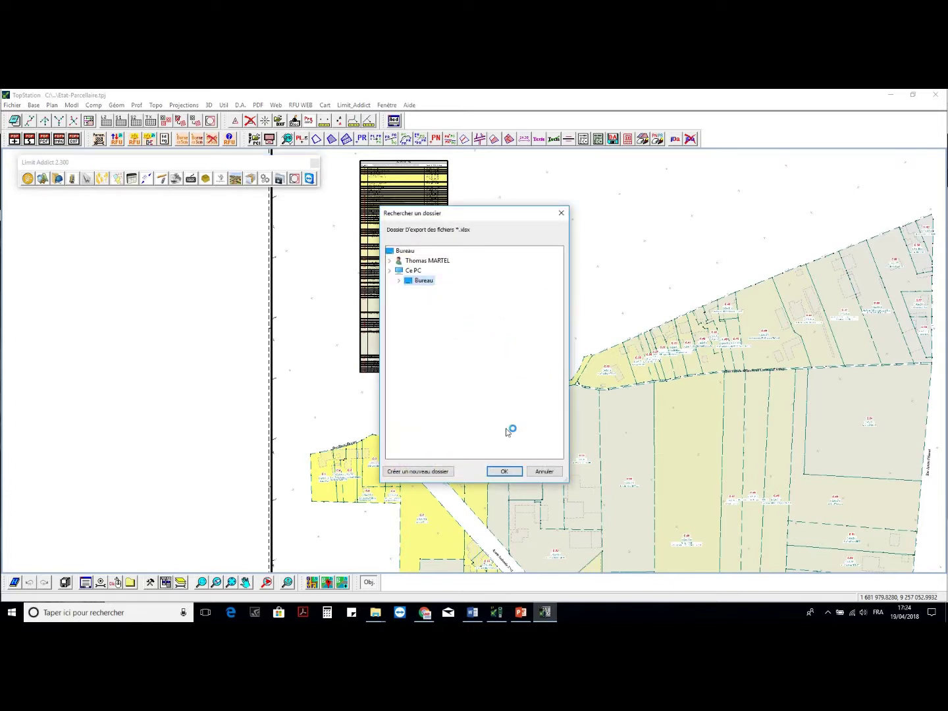
click(398, 282)
click(505, 470)
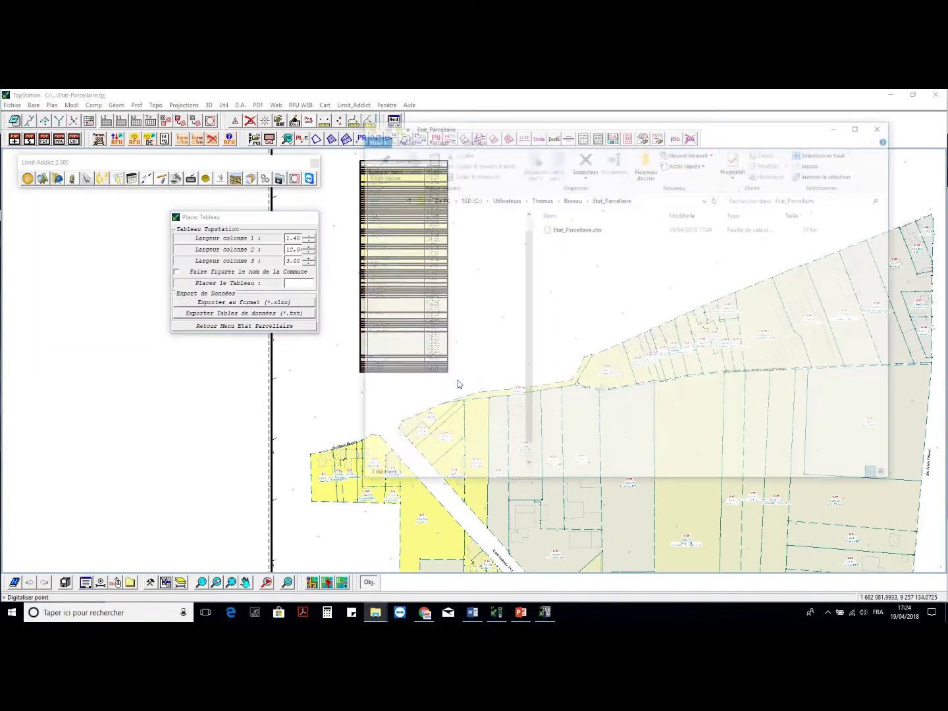
double_click(635, 232)
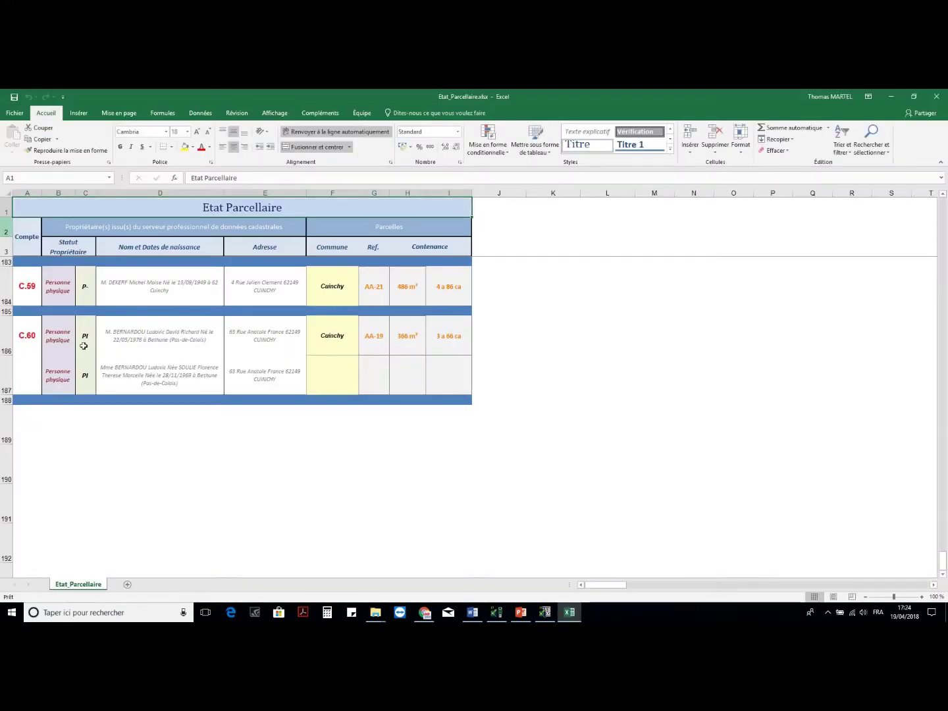
Examine the ownership status, owner details and parcel areas per account in the exported workbook, and close it with its folder
scroll(83, 346, up, 4)
drag(335, 328, 442, 324)
click(165, 324)
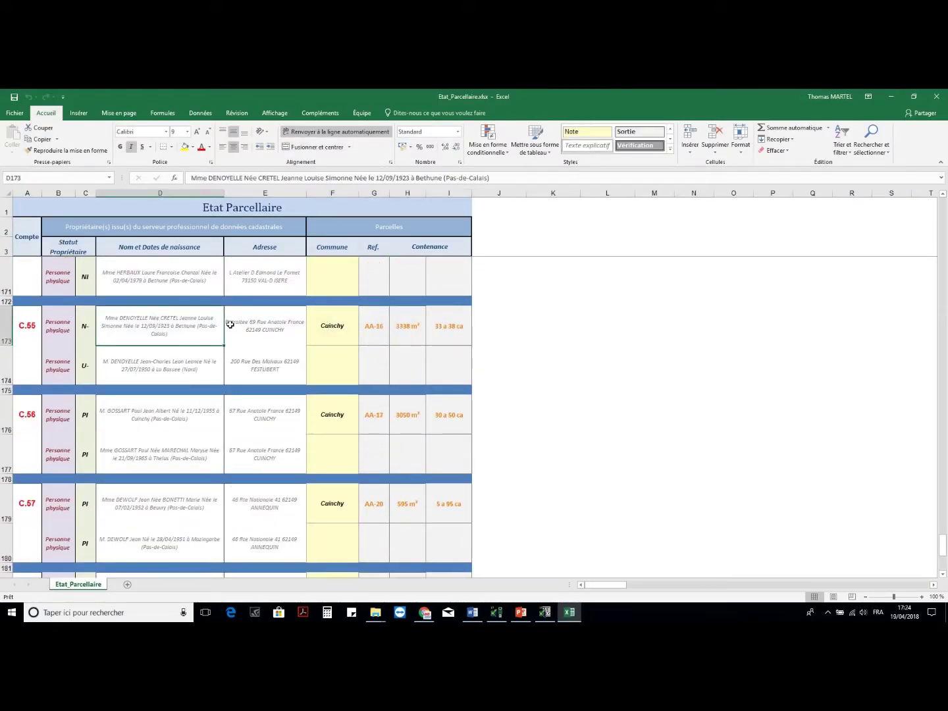
click(86, 324)
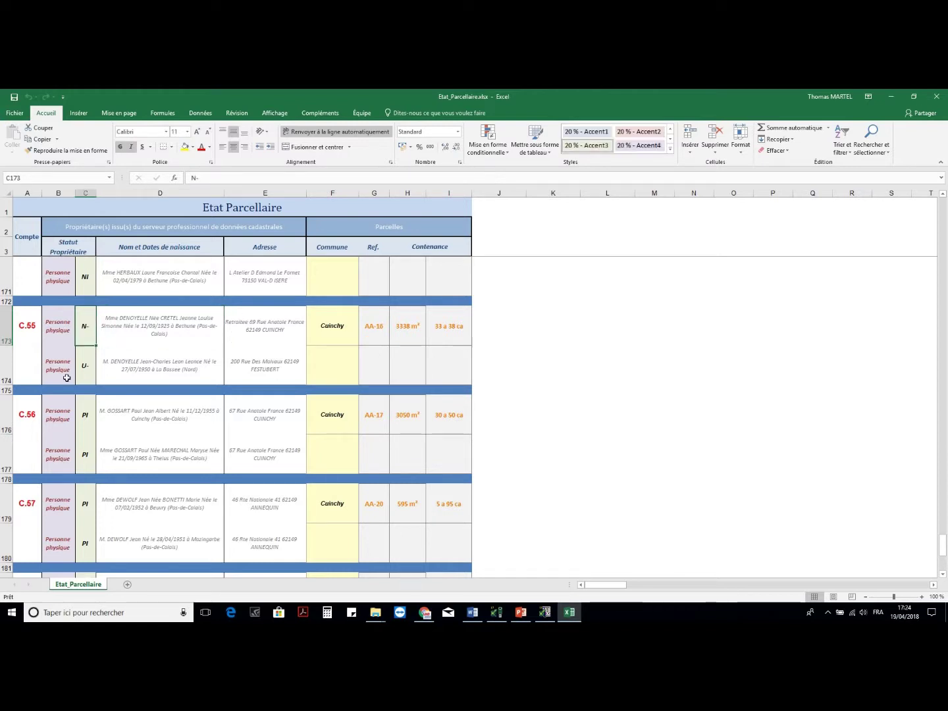
scroll(375, 326, up, 5)
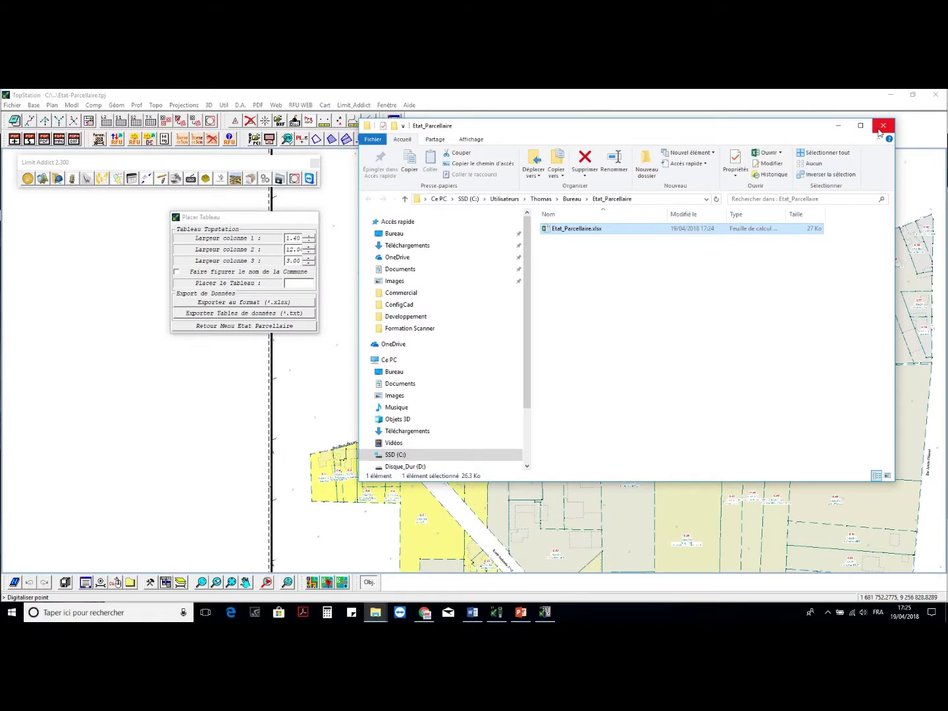
click(882, 127)
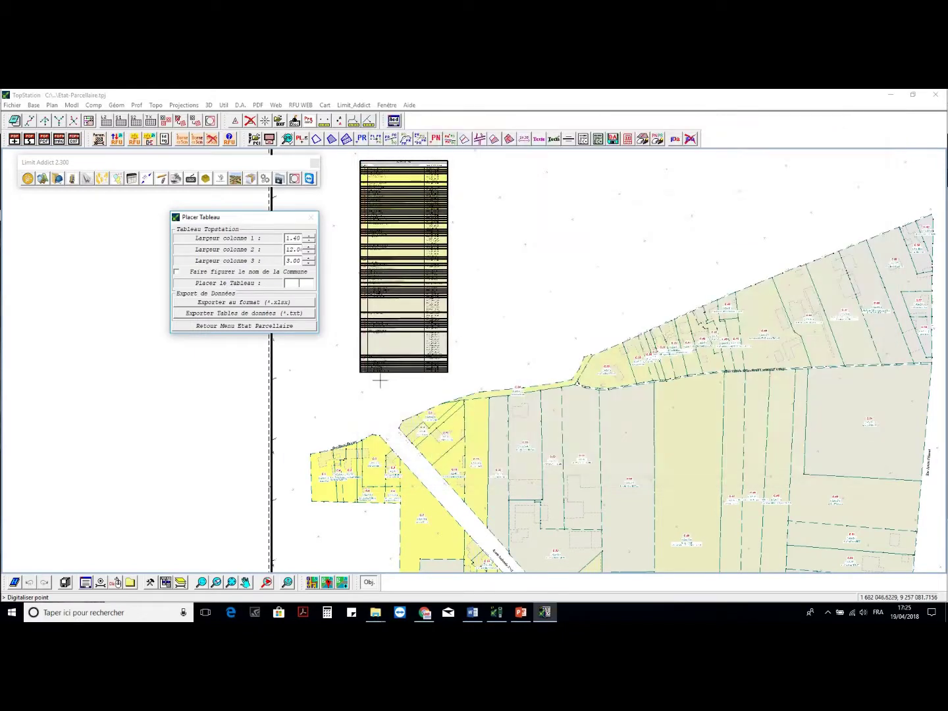
Leave the table placement and export Plan N°1 at 1/500 as a 2D DWG 2010 and a layered PDF to Export_dwg_pdf
click(298, 326)
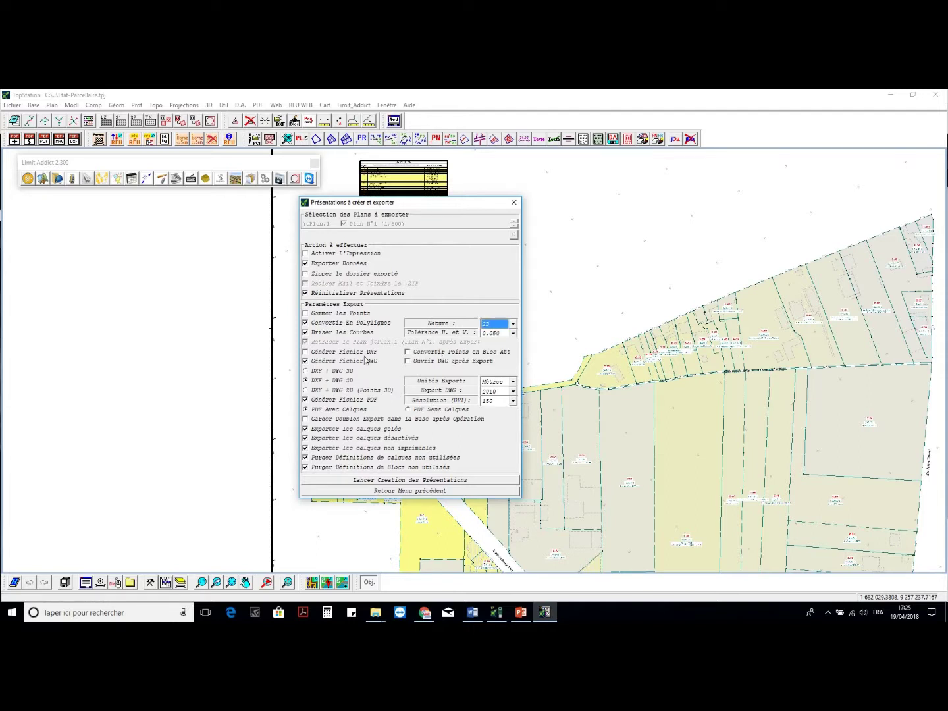
click(380, 479)
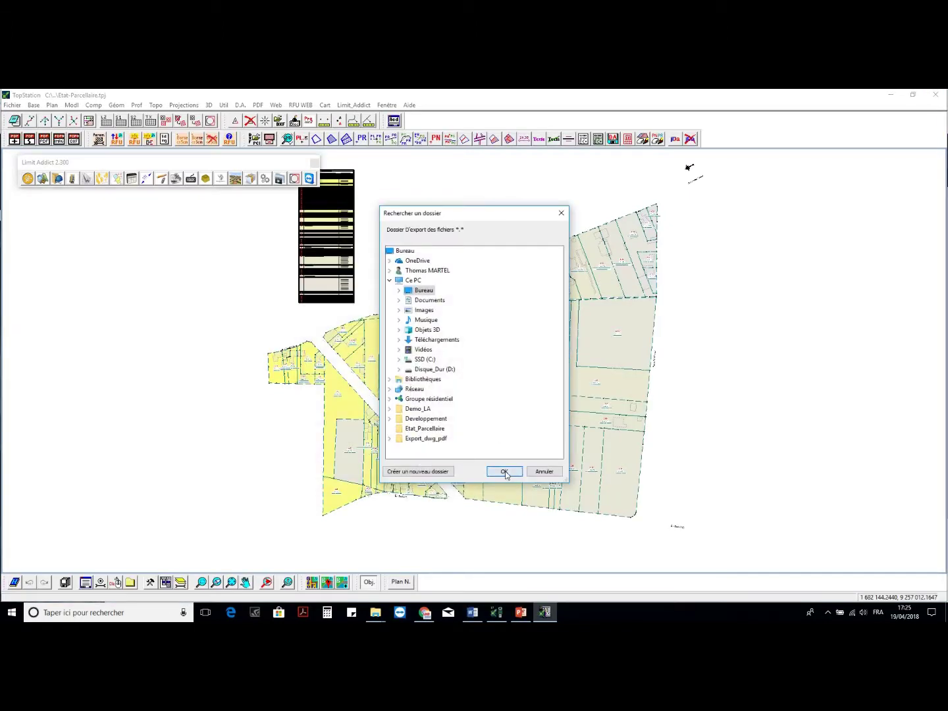
click(504, 471)
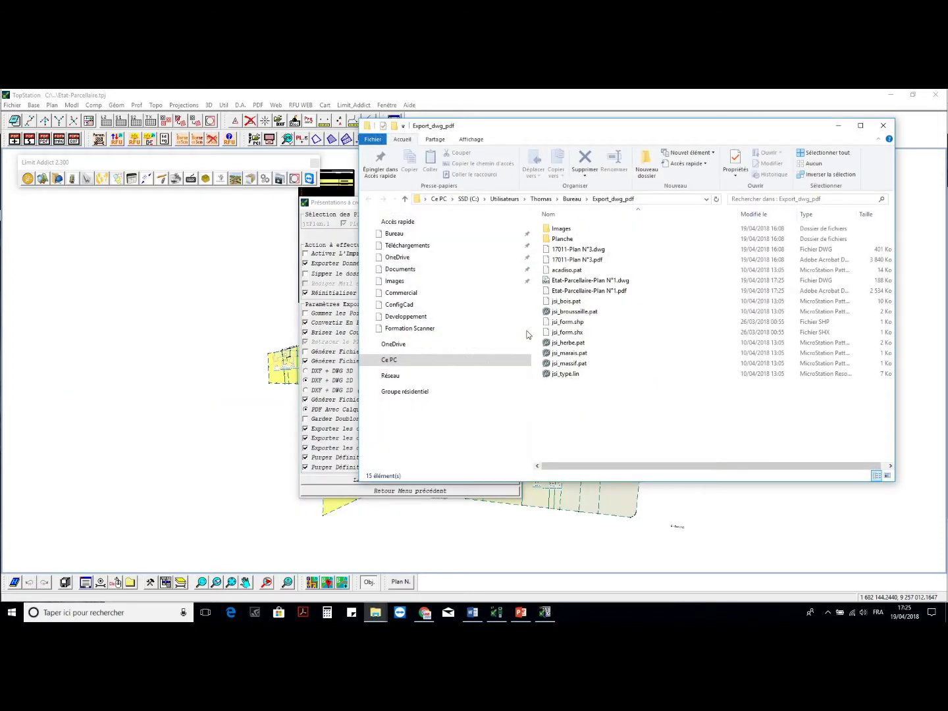